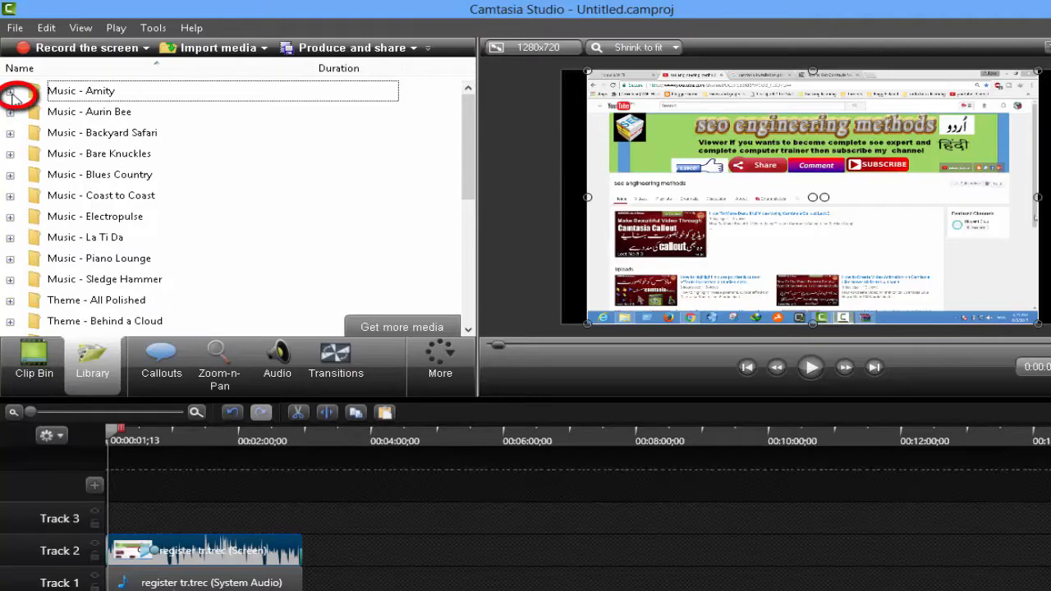
- Expand Music - Amity in the Library to list Full Song, Intro, Long, Medium and Short
click(12, 96)
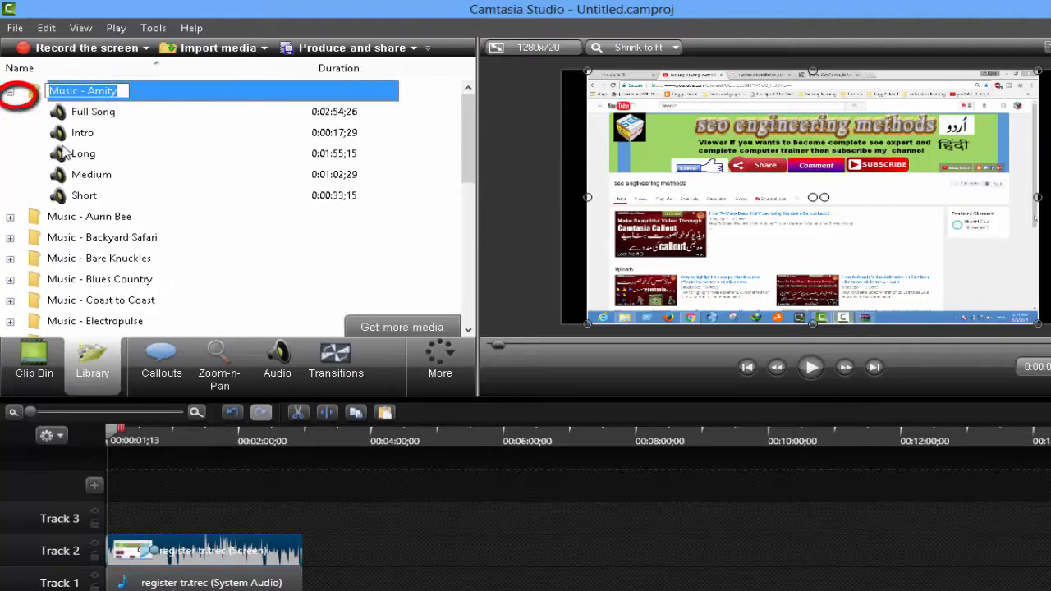
click(12, 96)
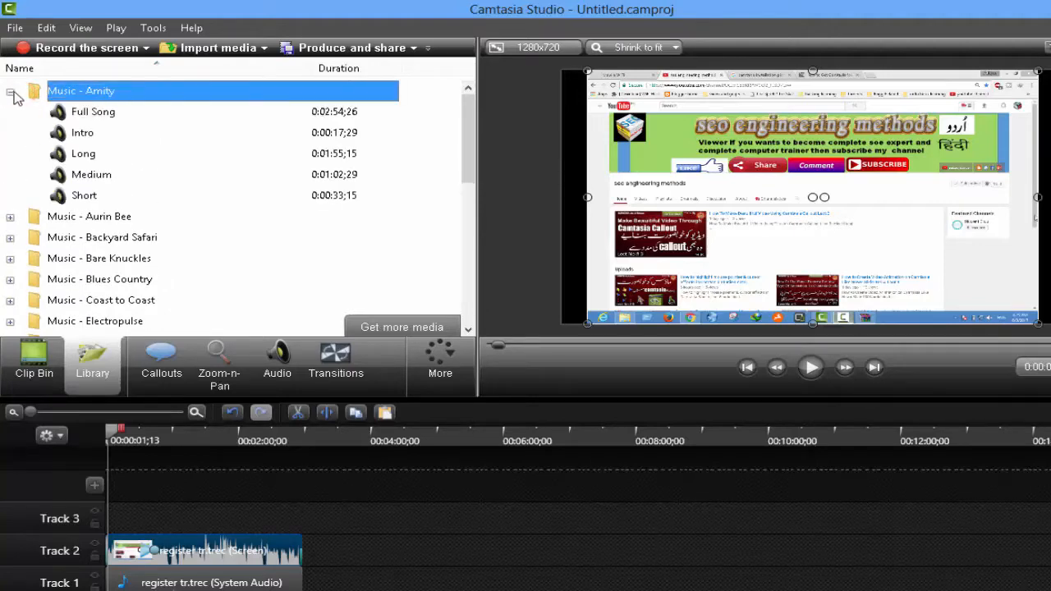
click(11, 92)
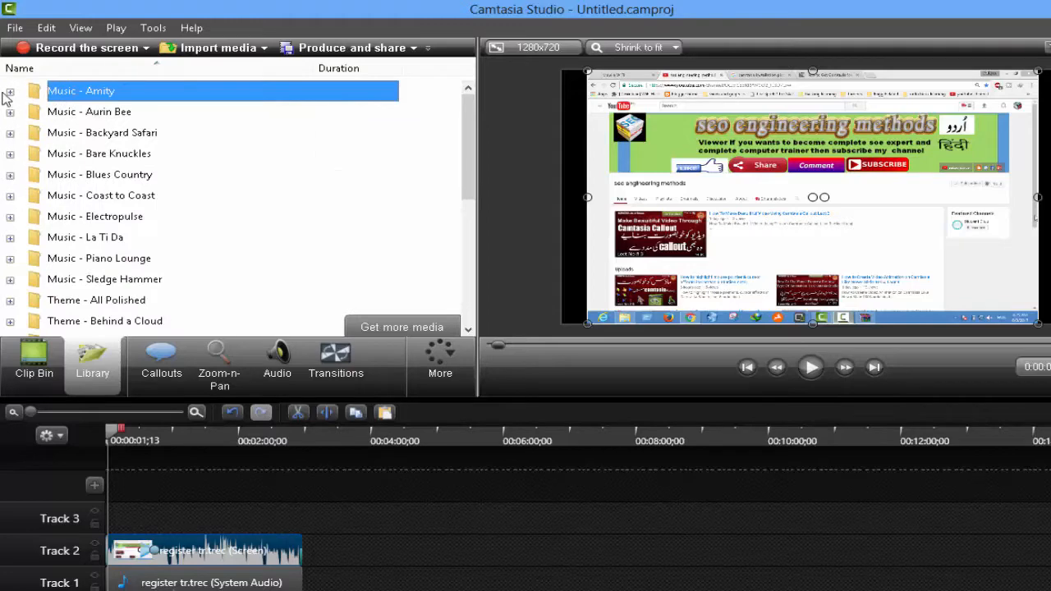
click(12, 94)
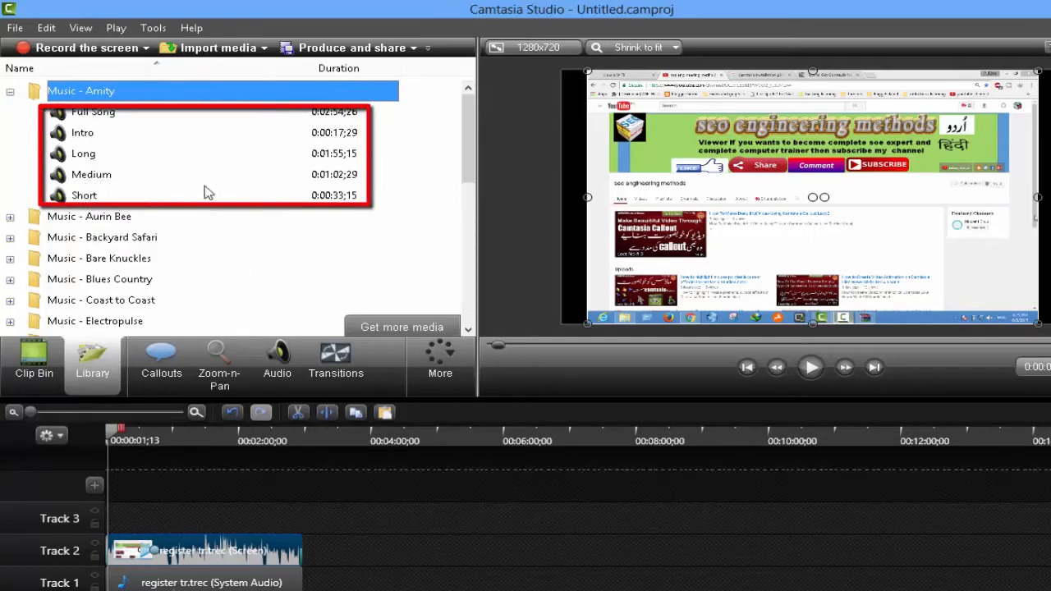
- Add the Amity Intro track to the timeline at the playhead
click(66, 136)
right_click(66, 136)
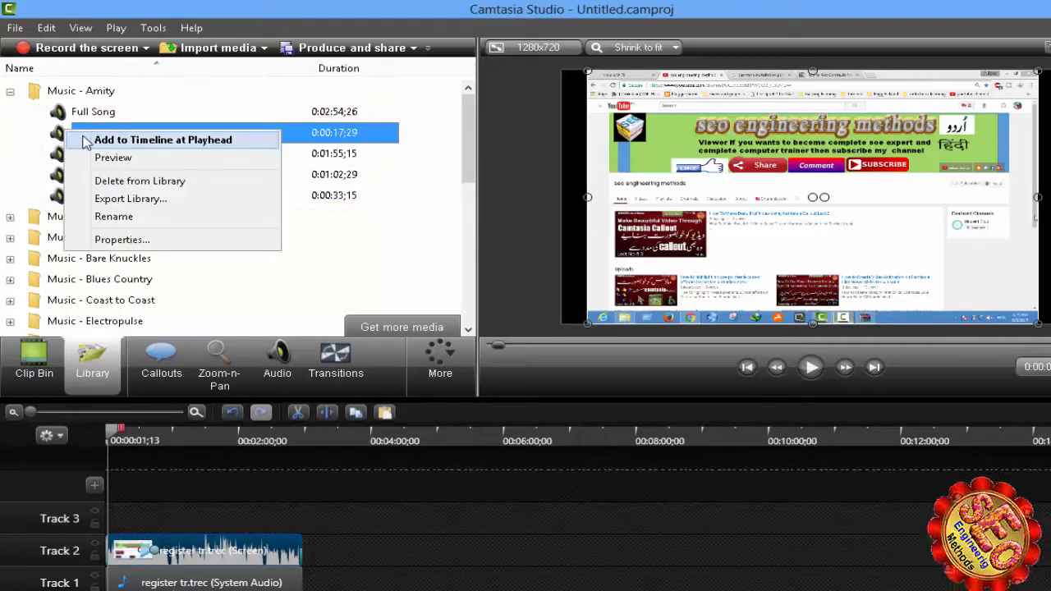
click(123, 140)
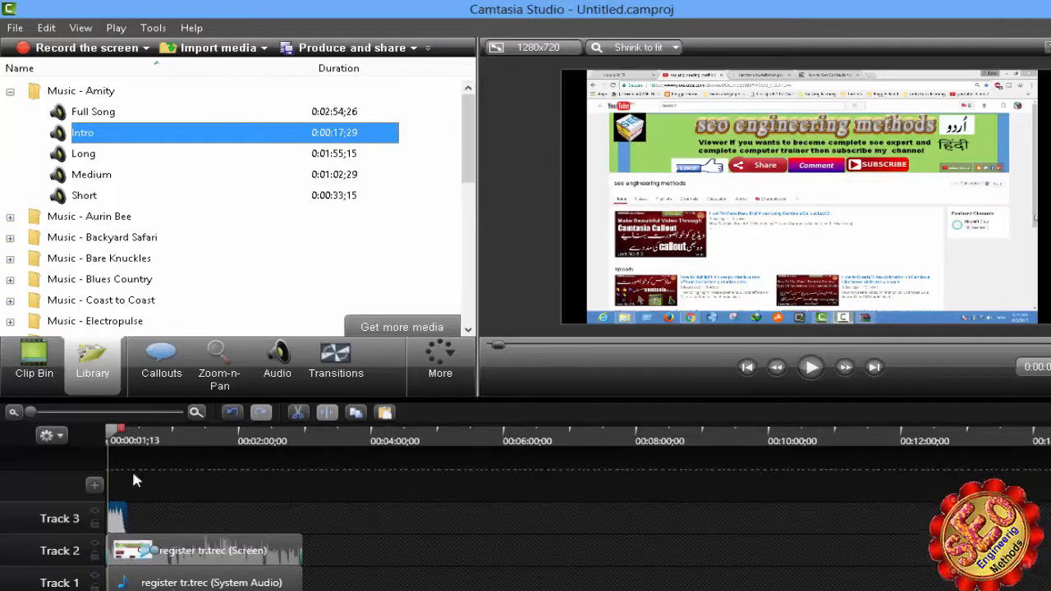
- Zoom the timeline in and move the Intro clip on Track 3 to start at 0:00
click(811, 368)
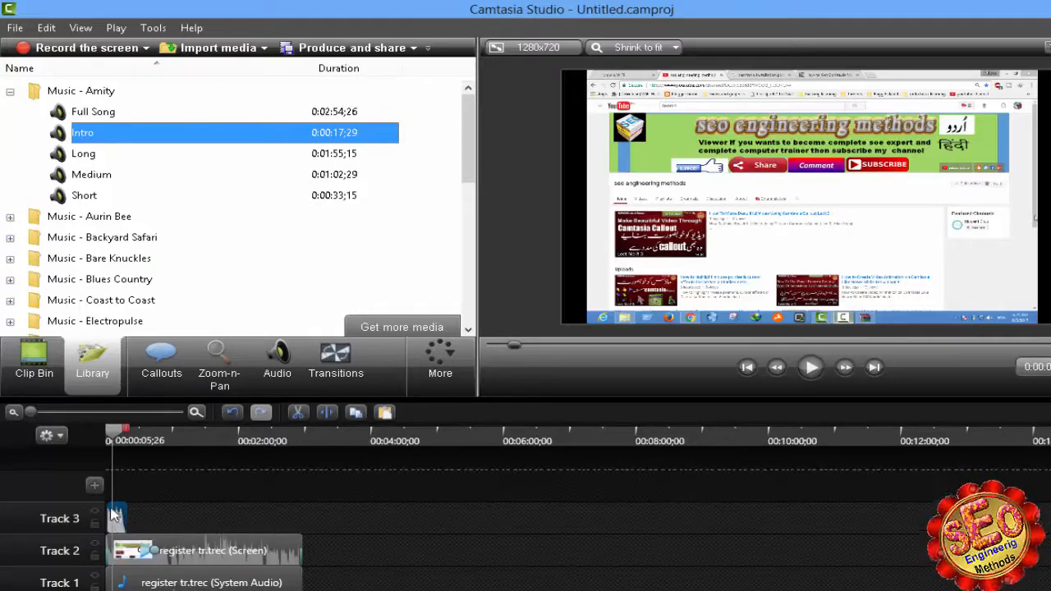
drag(36, 413, 120, 415)
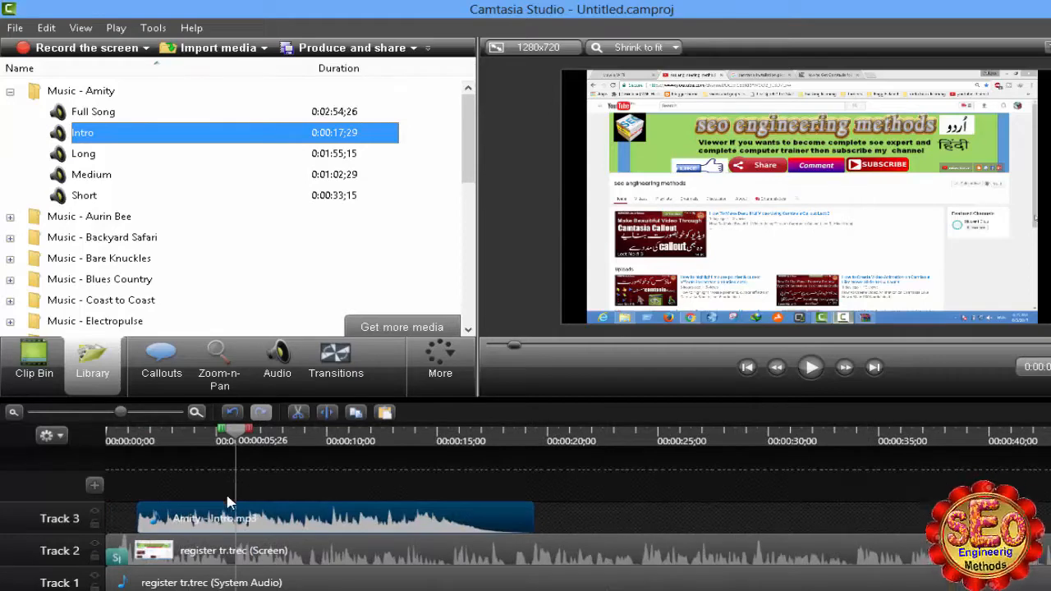
drag(207, 517, 176, 517)
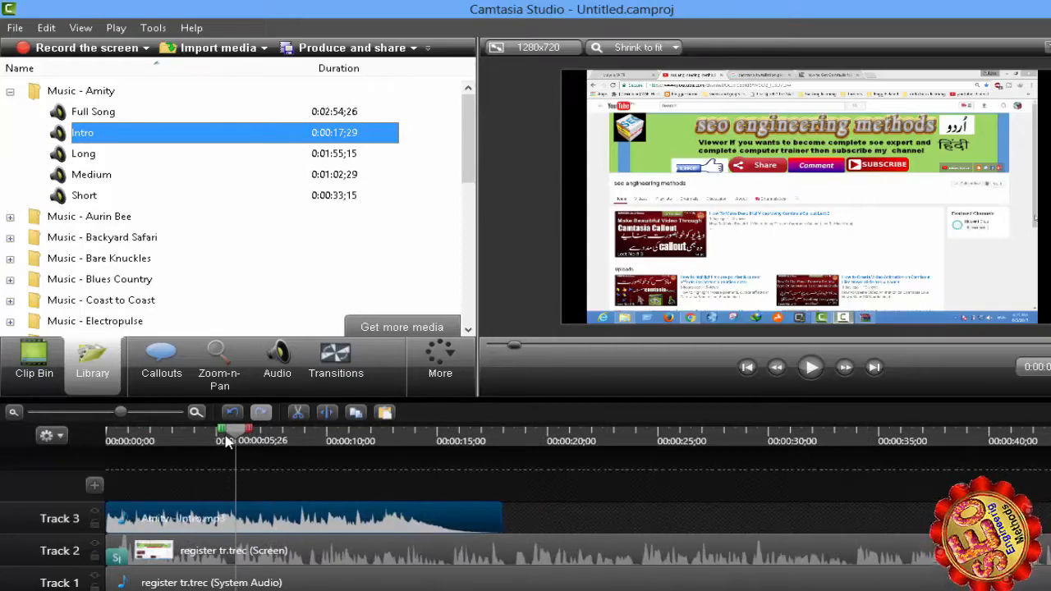
drag(242, 436, 219, 436)
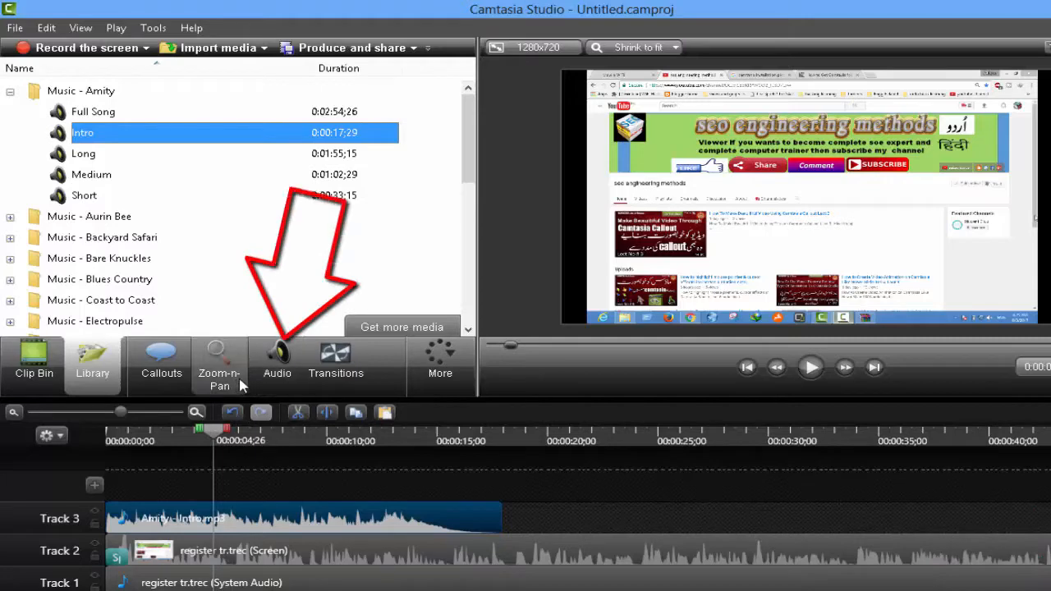
- Lower the Intro music's volume three steps with the Audio tab's Volume down tool, then play back to check
click(277, 362)
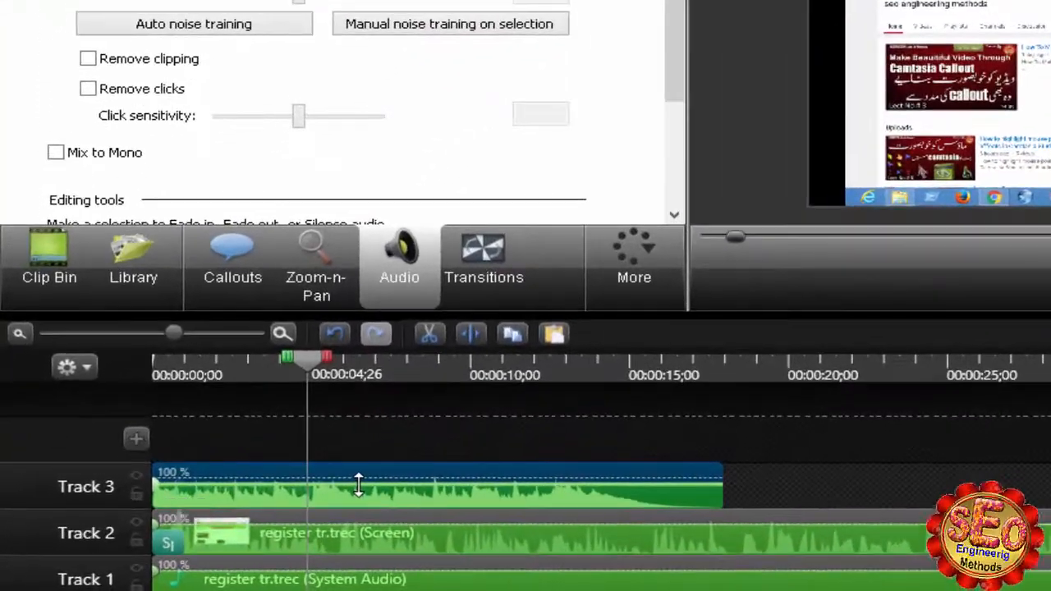
drag(679, 94, 673, 202)
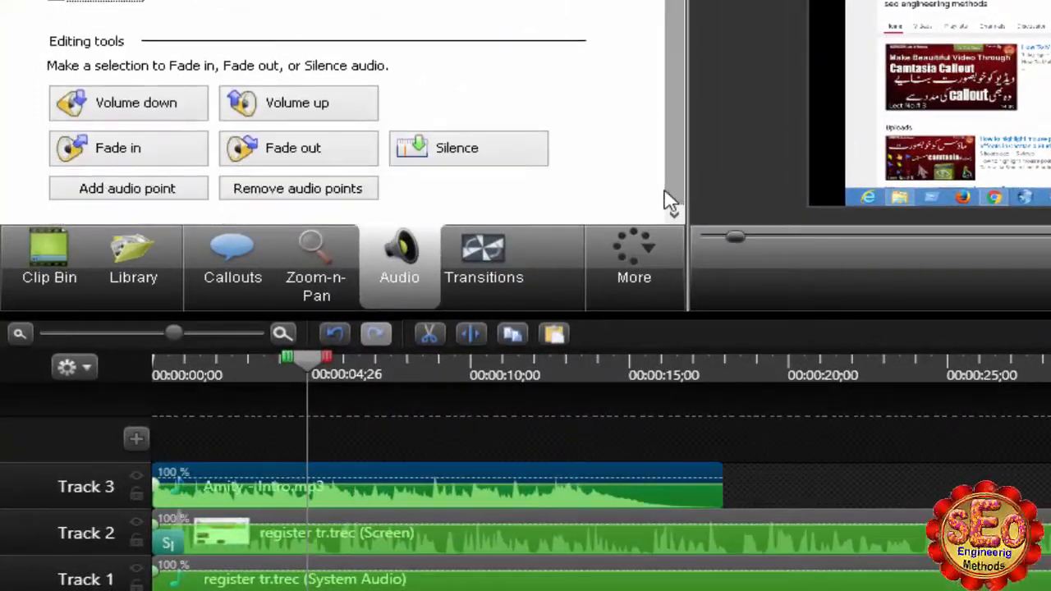
click(176, 113)
click(175, 113)
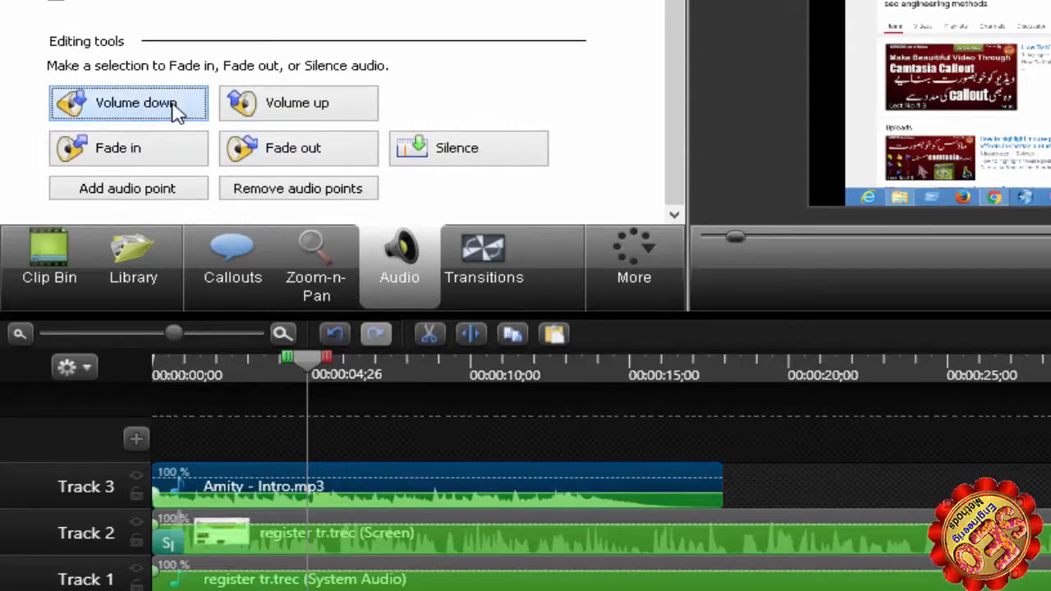
click(176, 113)
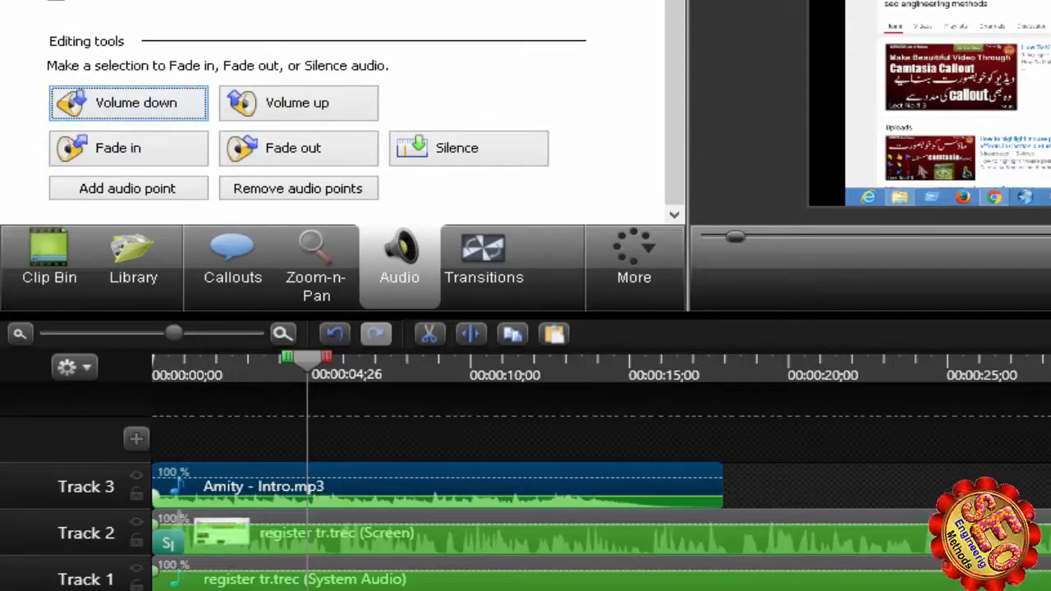
key(space)
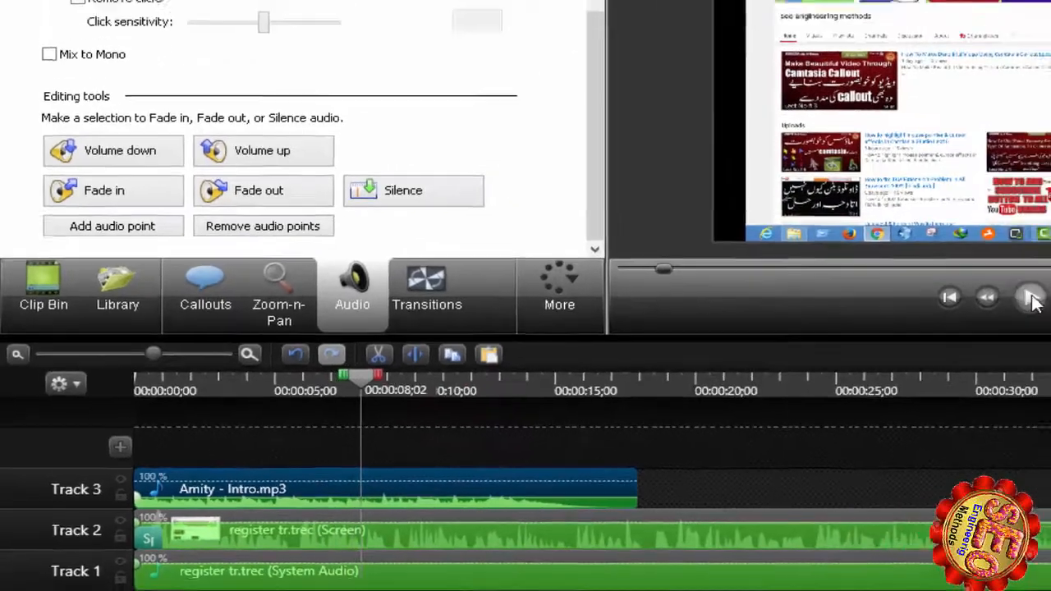
click(1032, 300)
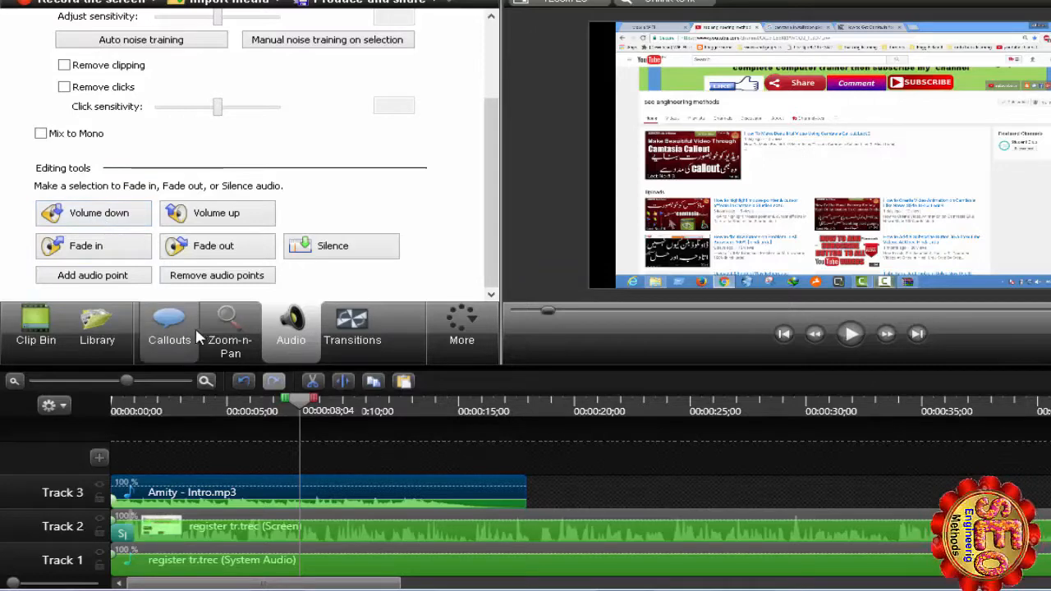
- Back in the Library, browse and collapse the music folders, then expand Theme - Behind a Cloud
click(84, 334)
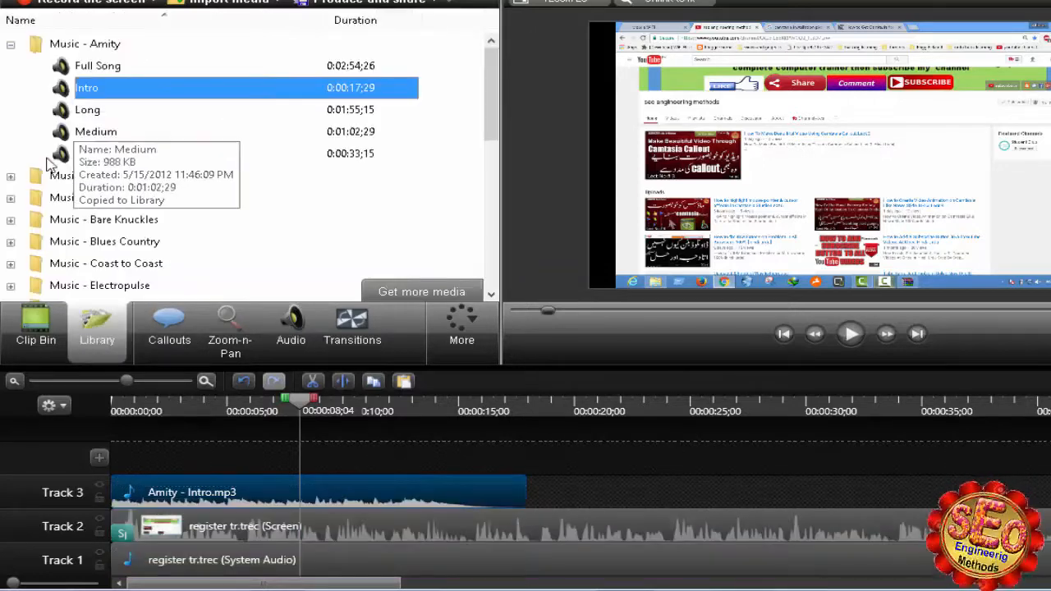
click(11, 175)
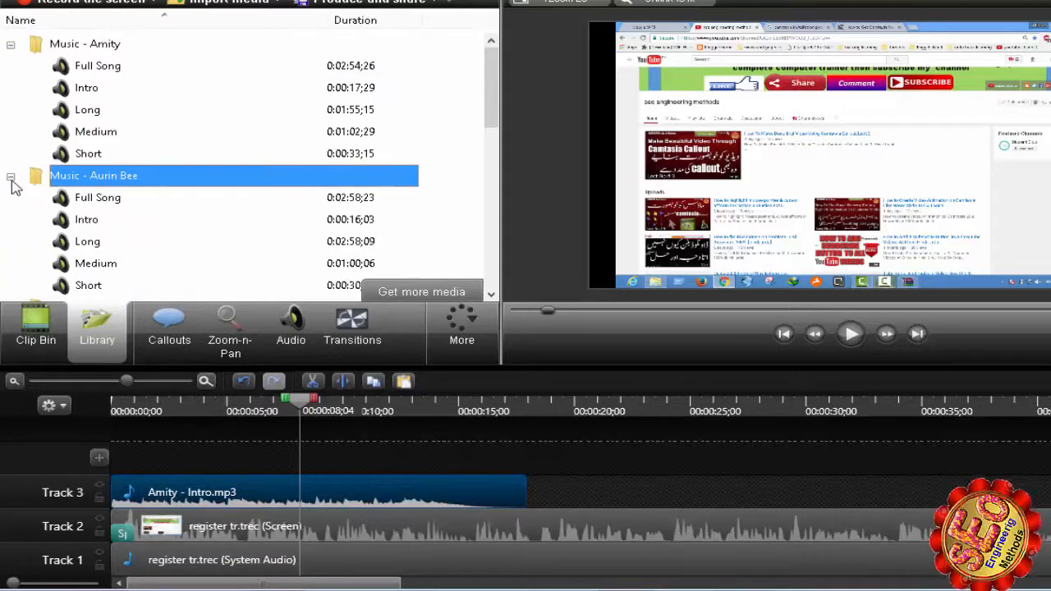
click(11, 176)
click(10, 44)
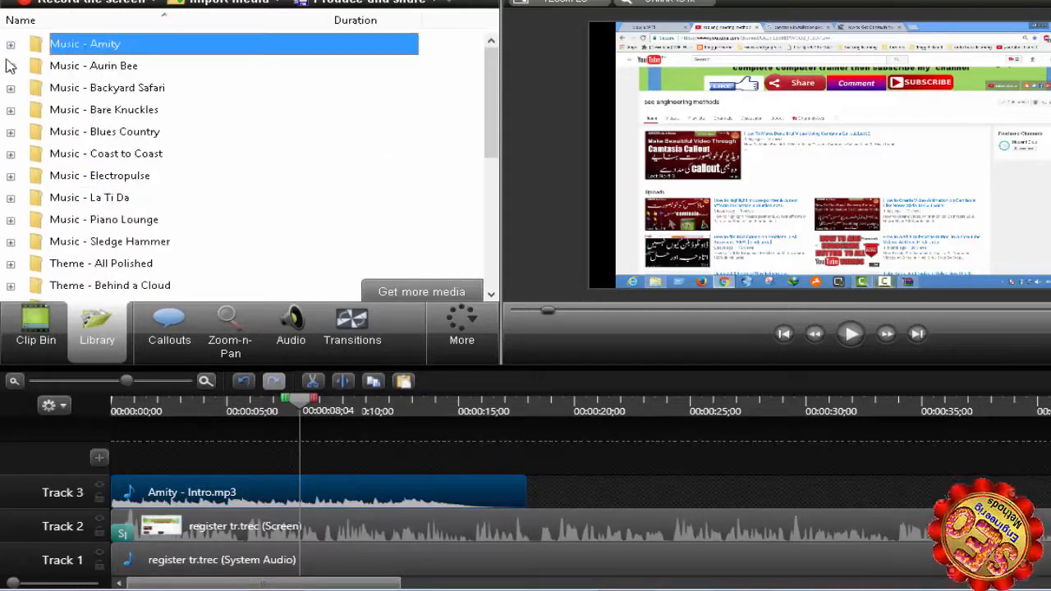
click(11, 88)
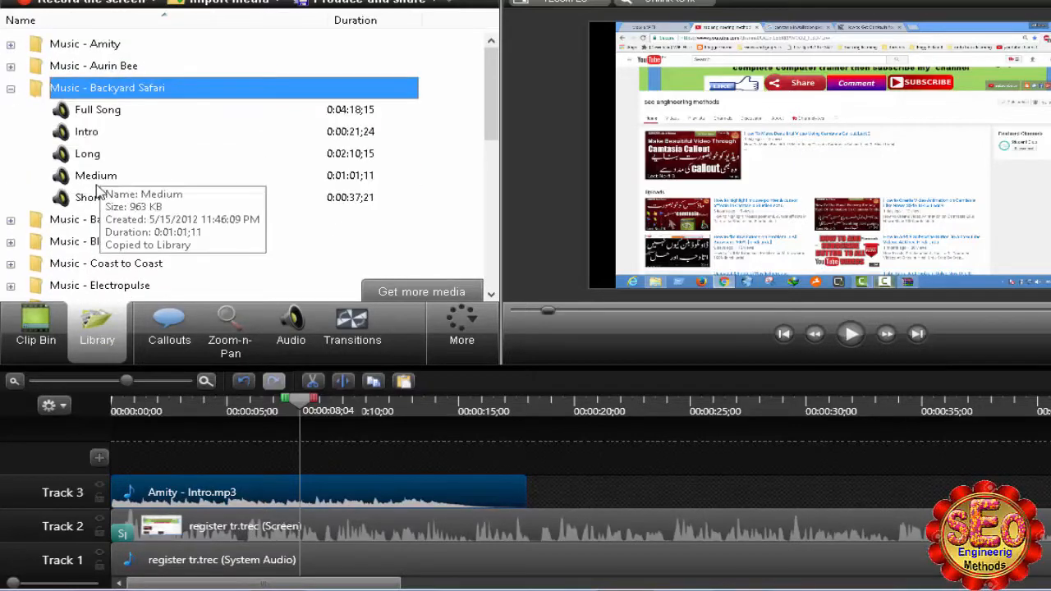
click(11, 219)
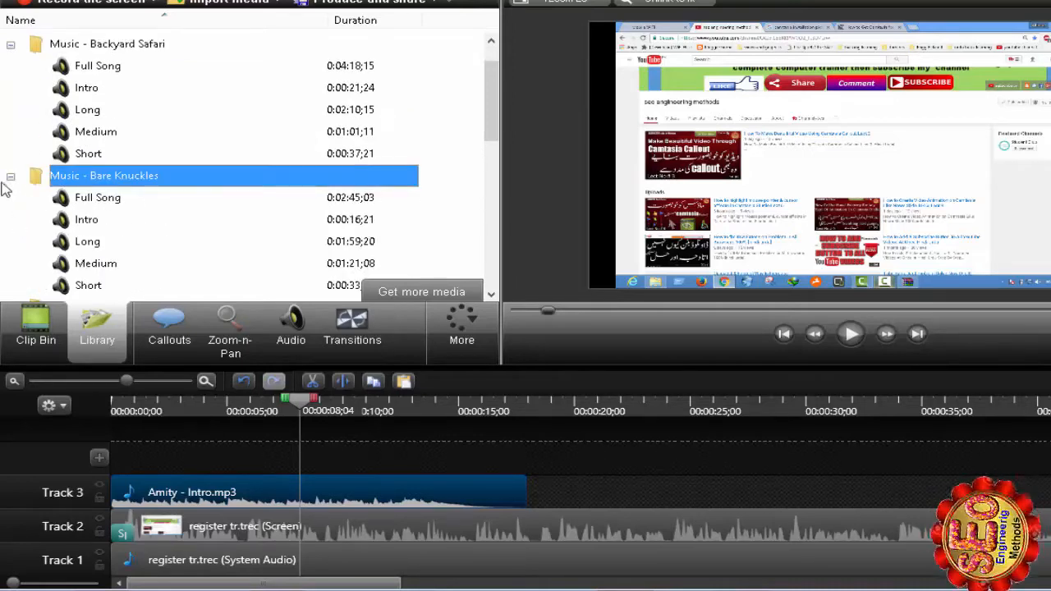
click(10, 177)
click(10, 45)
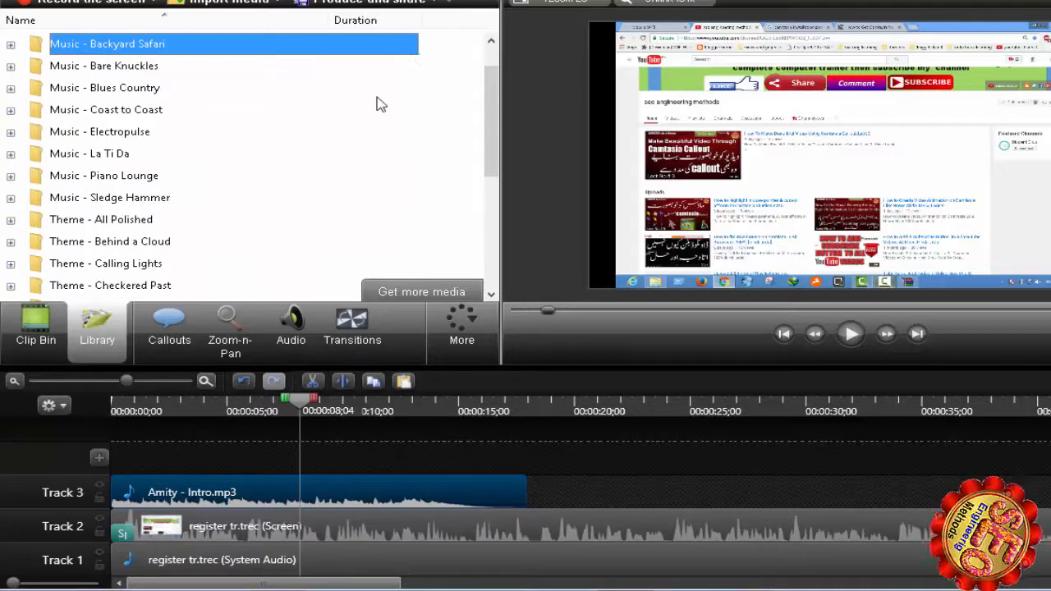
drag(486, 141, 486, 178)
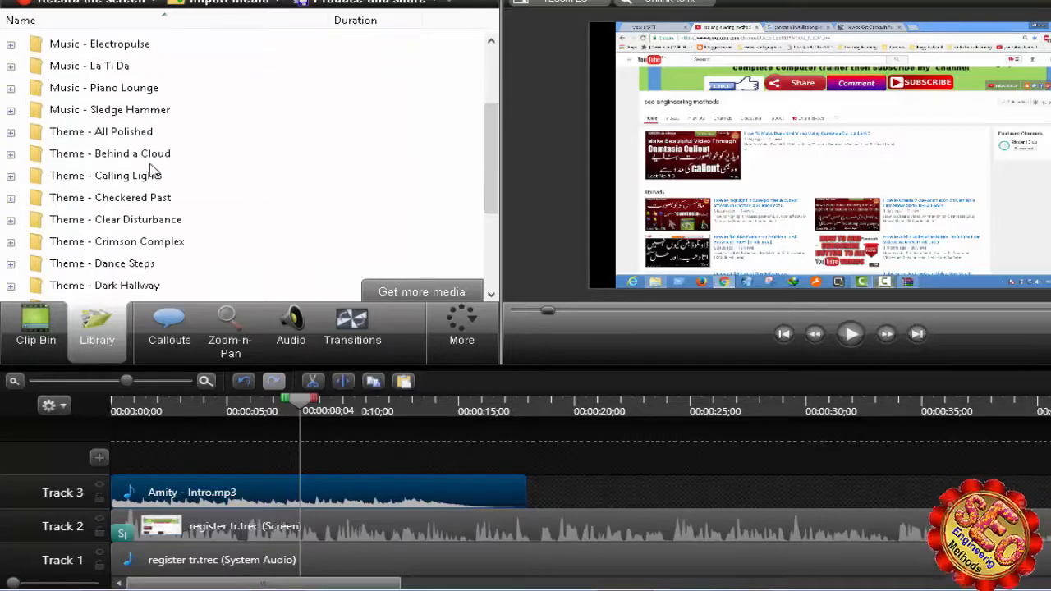
click(11, 155)
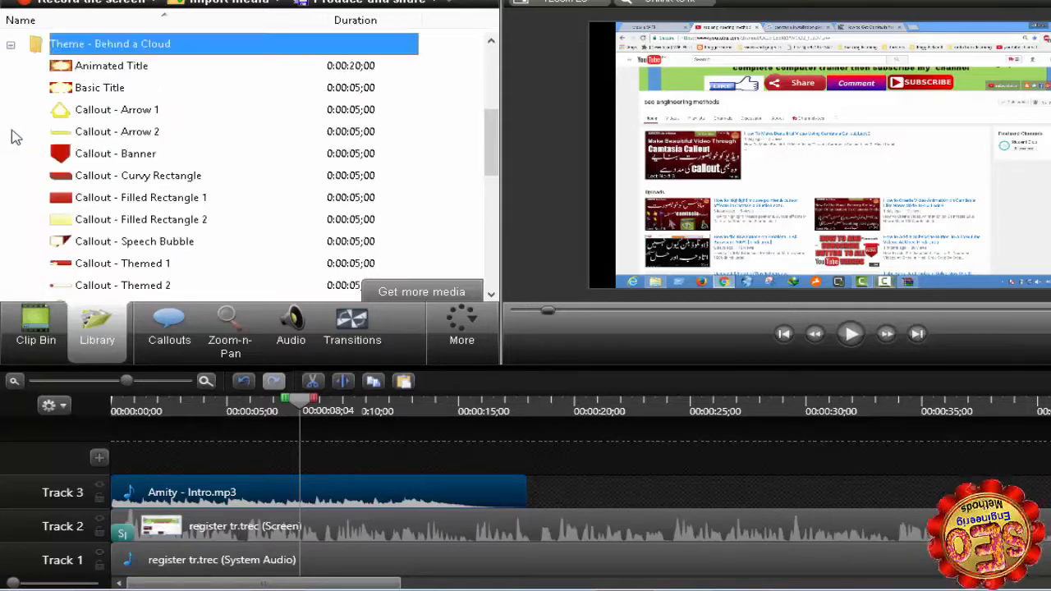
- Preview the Behind a Cloud Animated Title in a floating preview window
double_click(111, 72)
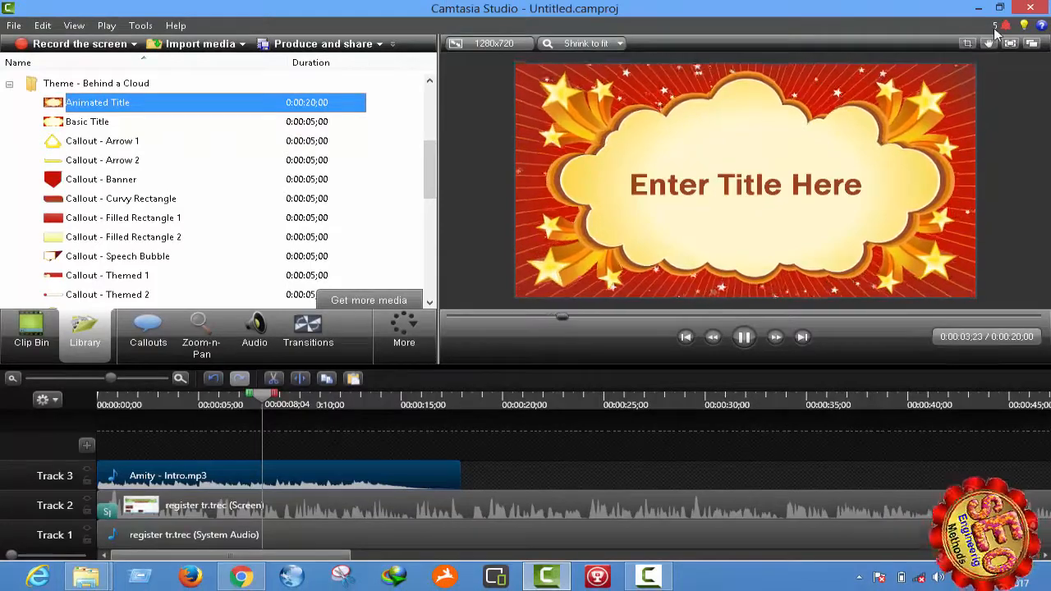
click(1031, 43)
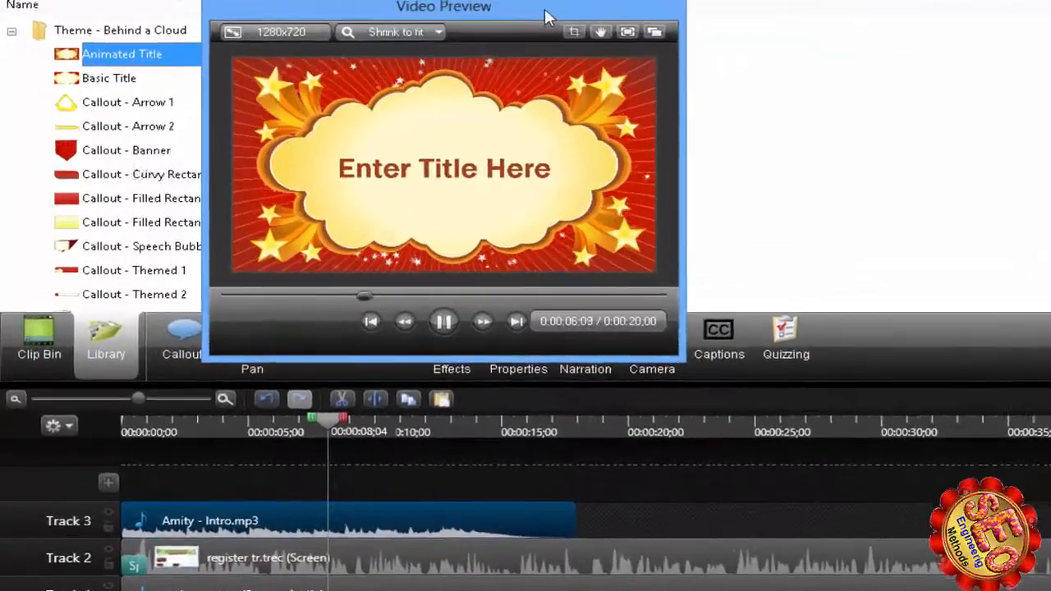
drag(581, 8, 714, 0)
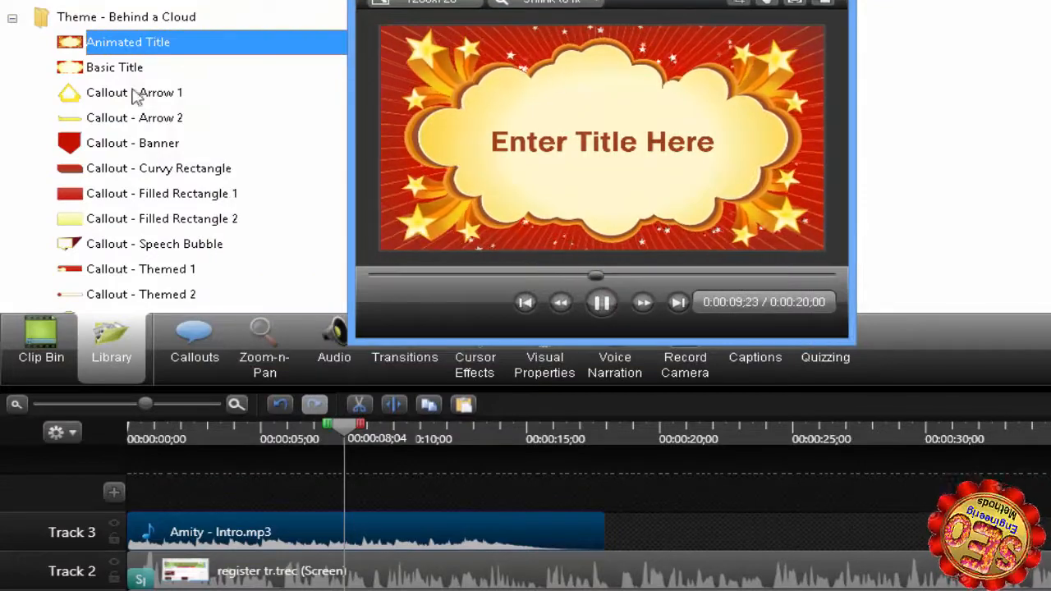
- Preview the Animated Titles of the Calling Lights and Clear Disturbance themes
click(13, 18)
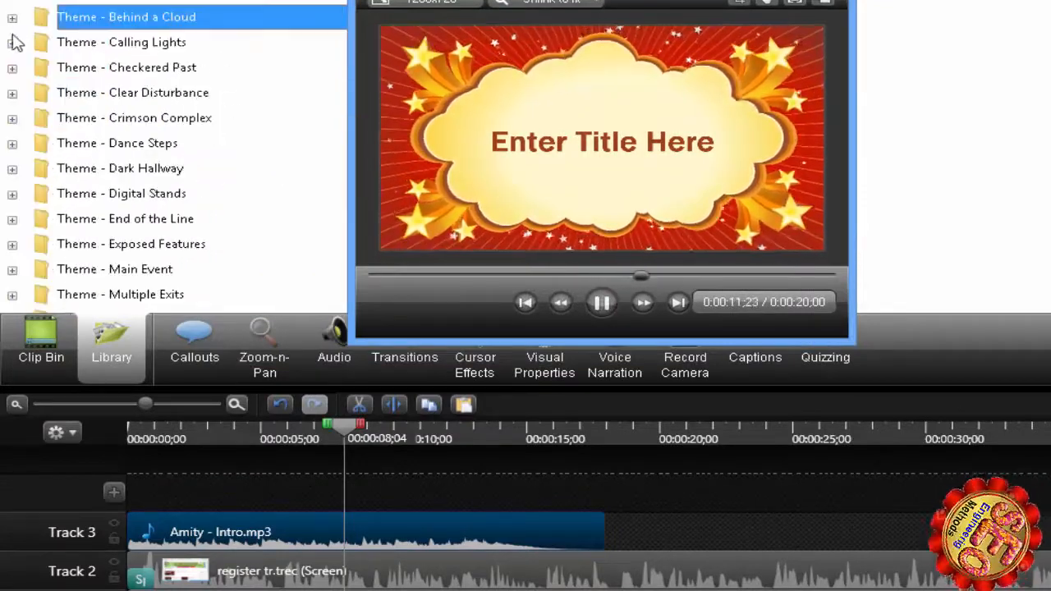
click(12, 43)
click(72, 46)
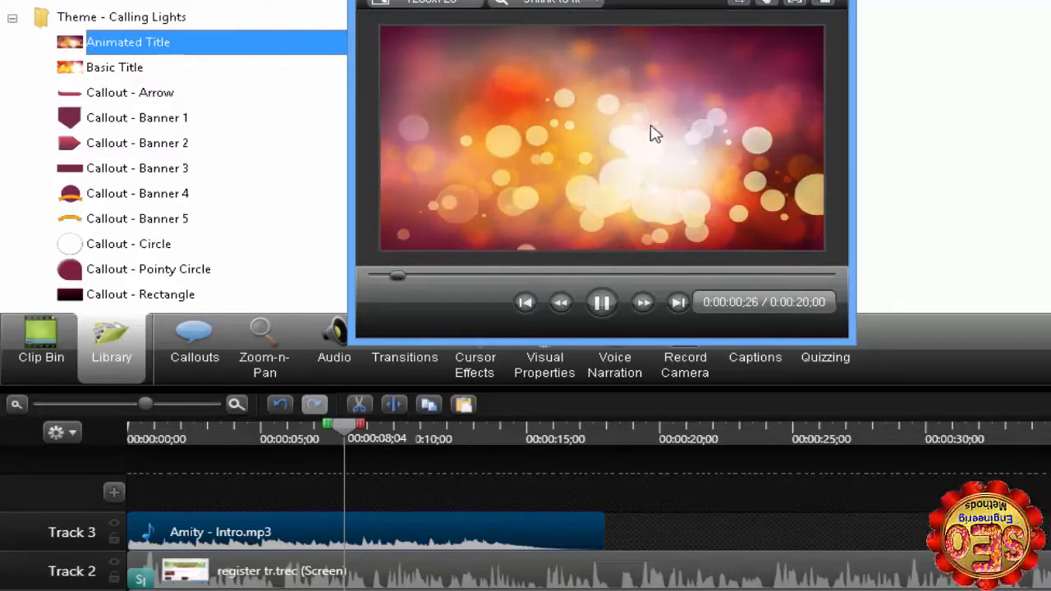
click(12, 17)
click(12, 68)
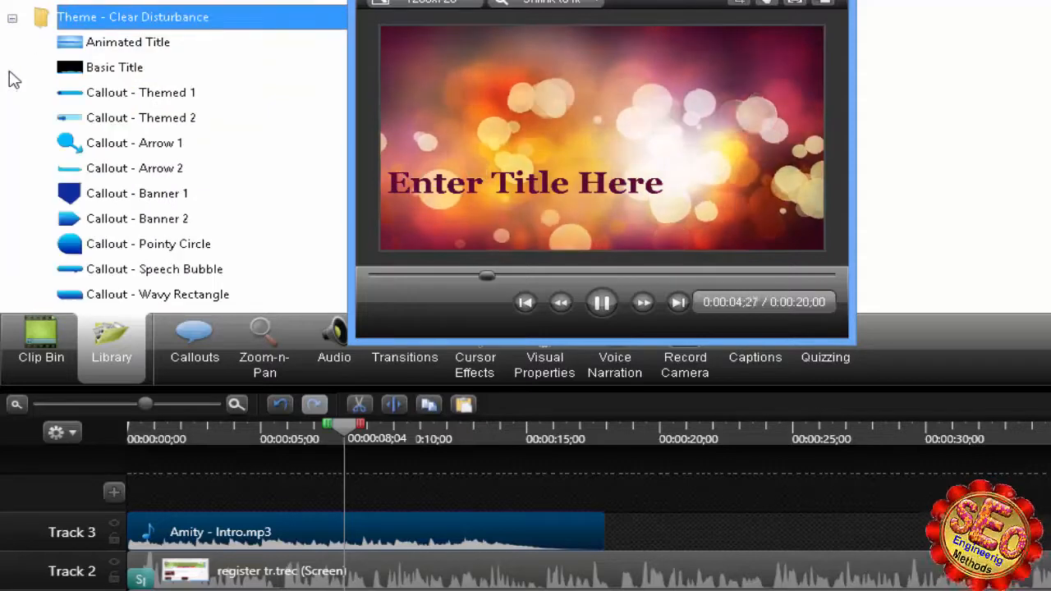
click(82, 46)
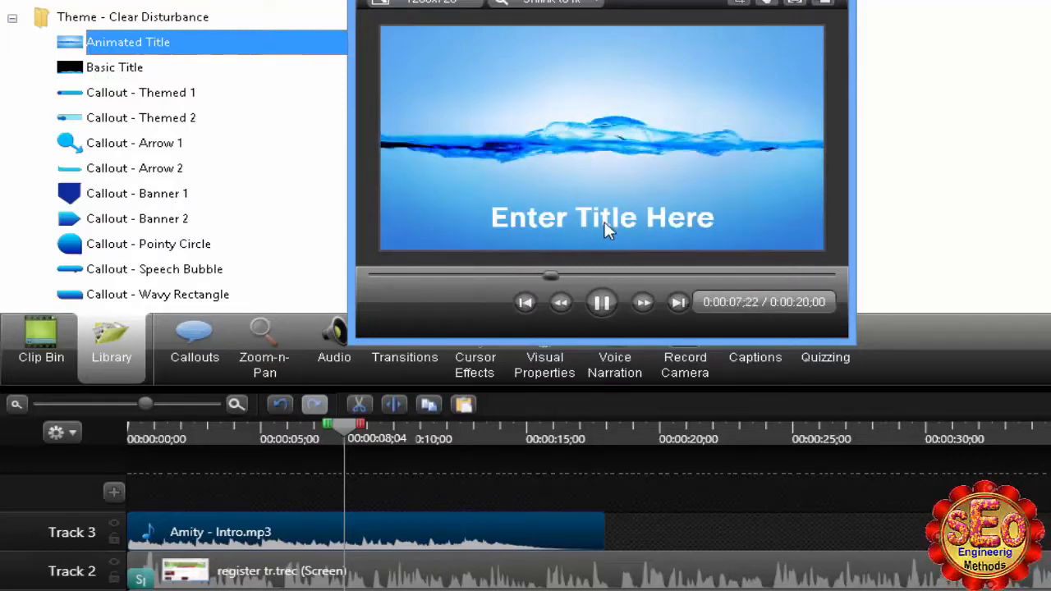
- Stop the preview, glance at the Callouts panel, and return to the Library
click(604, 304)
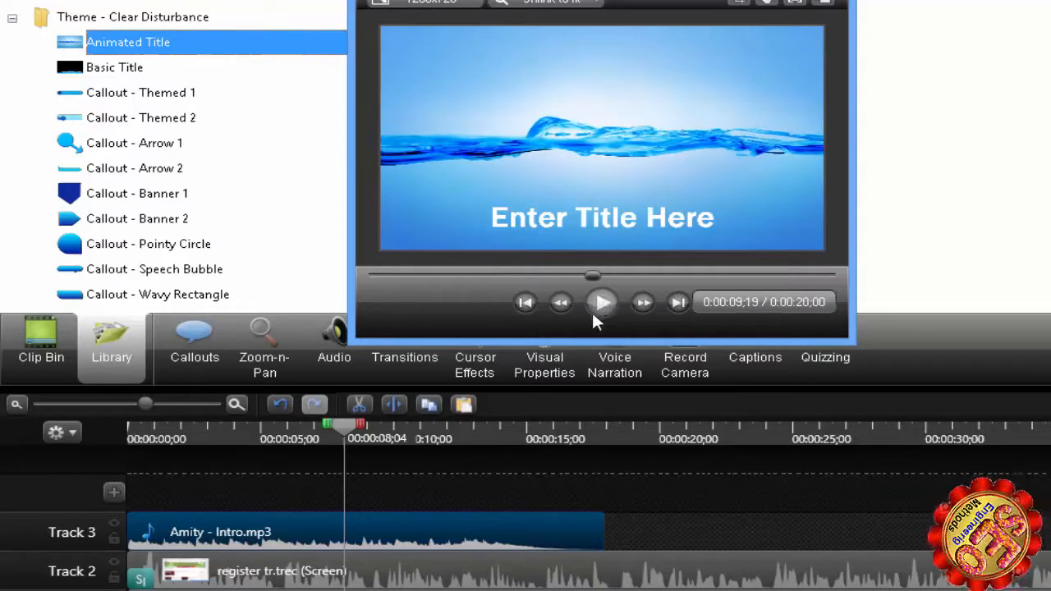
click(201, 353)
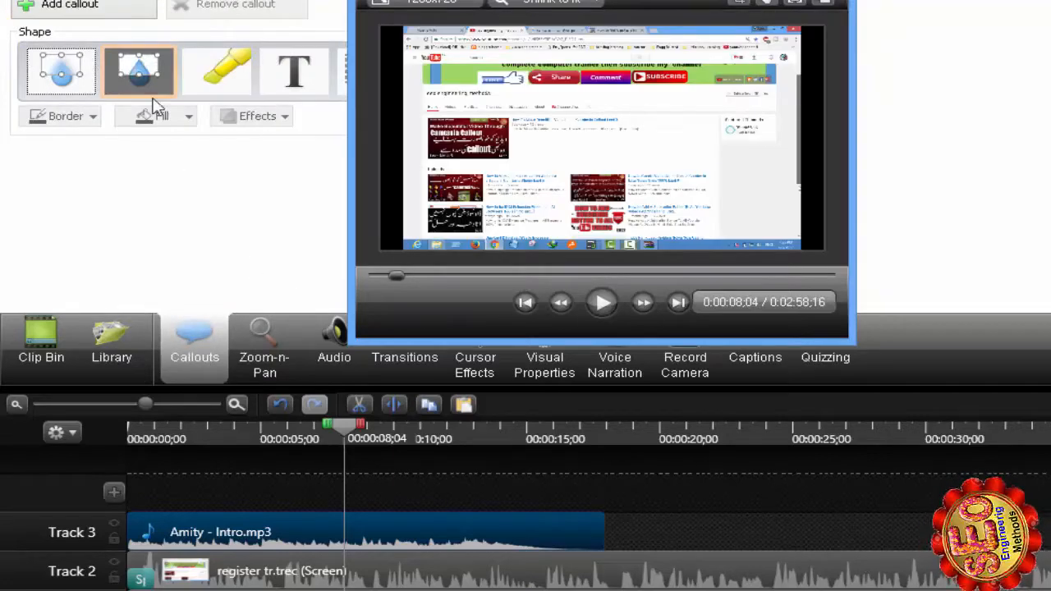
click(131, 348)
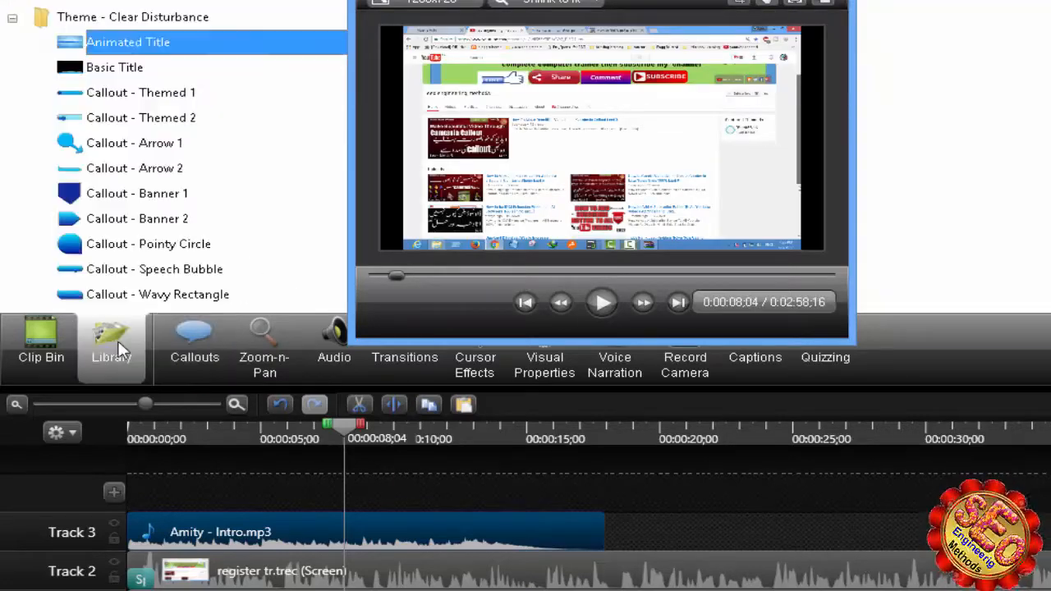
- Add the Clear Disturbance Animated Title to the timeline at the playhead and pause on it
right_click(96, 41)
click(108, 53)
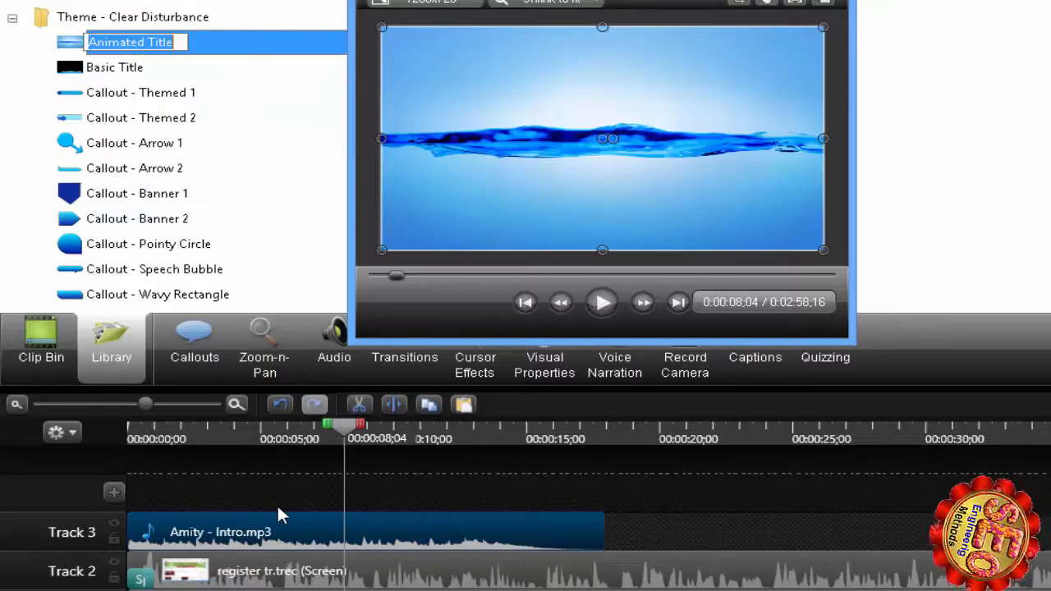
click(602, 302)
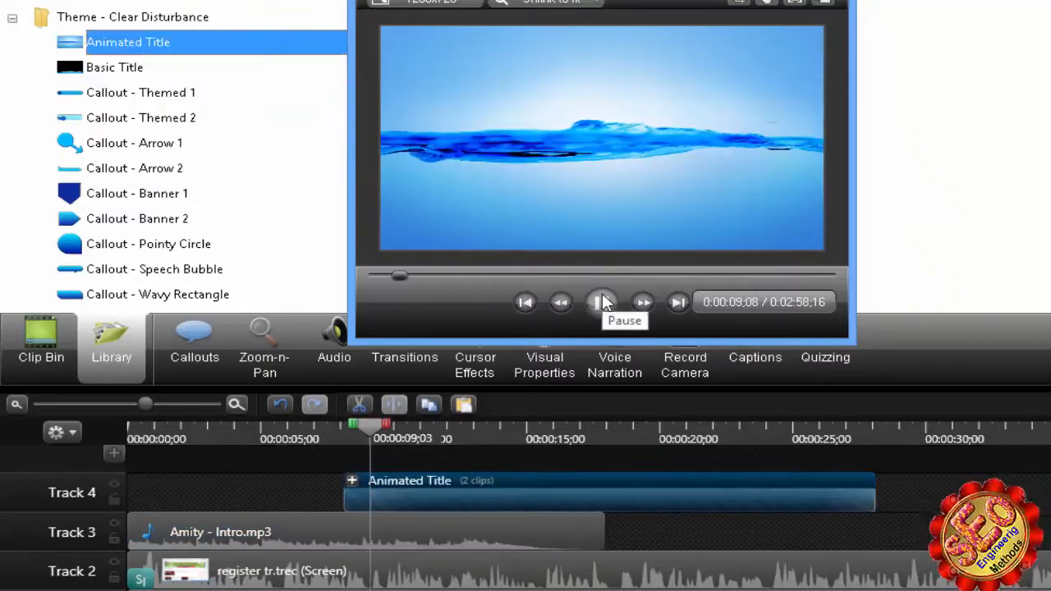
click(596, 207)
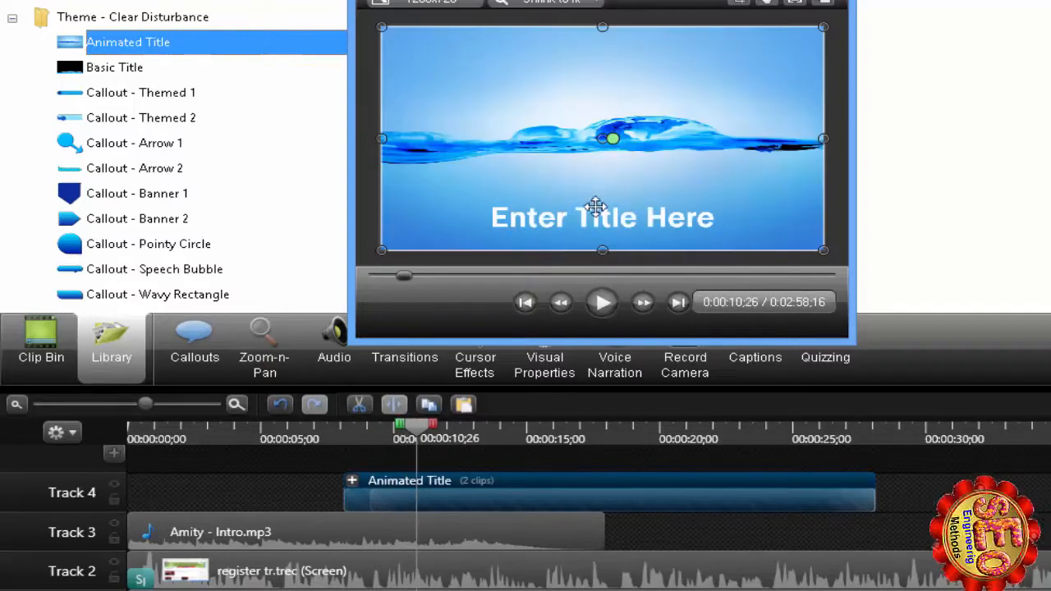
- Replace the title's placeholder text with 'seo engineering'
double_click(591, 216)
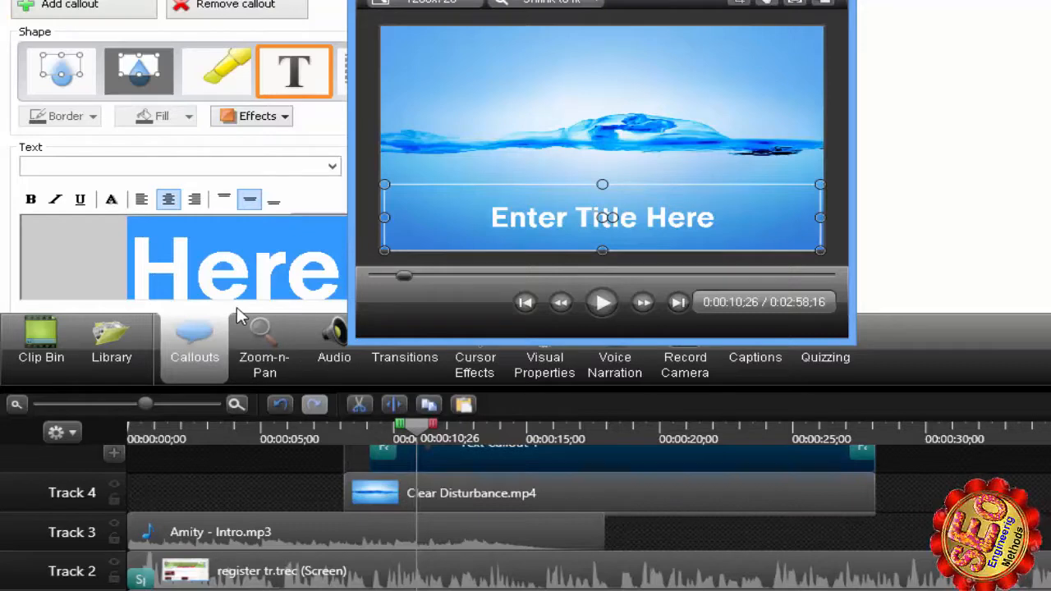
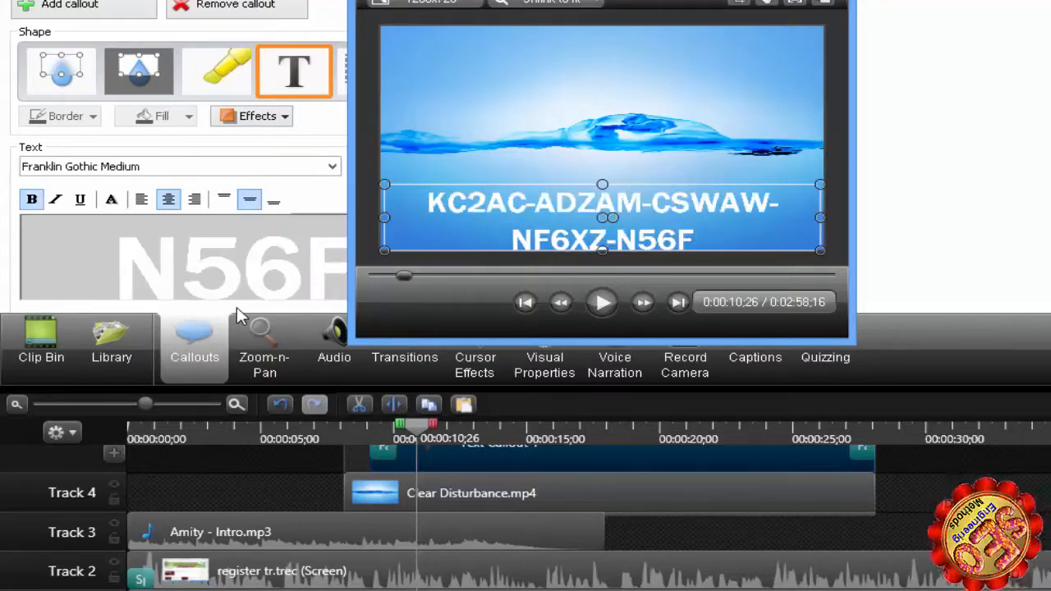
key(ctrl+a)
key(Delete)
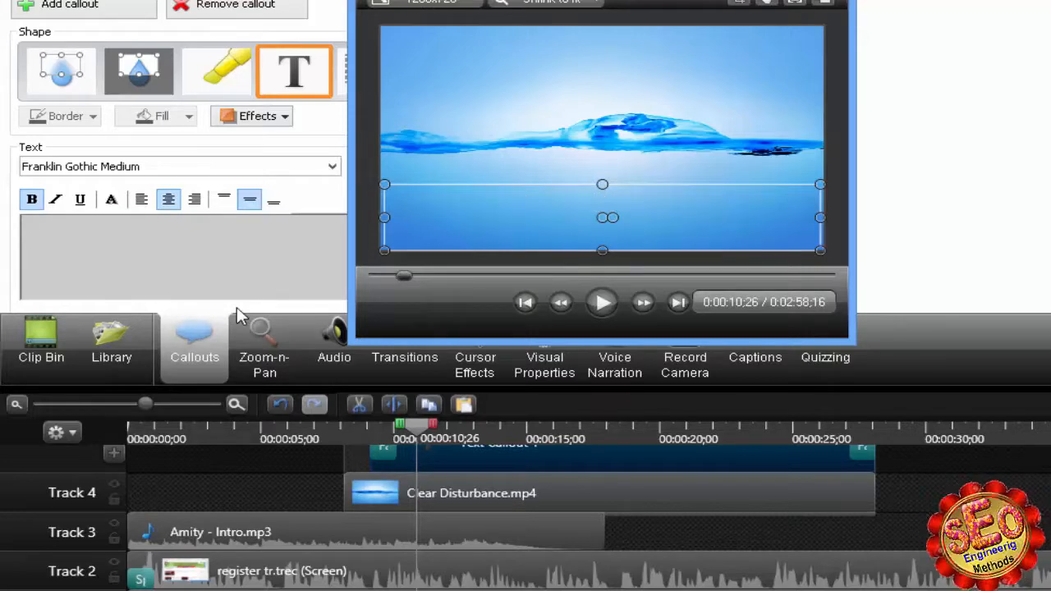
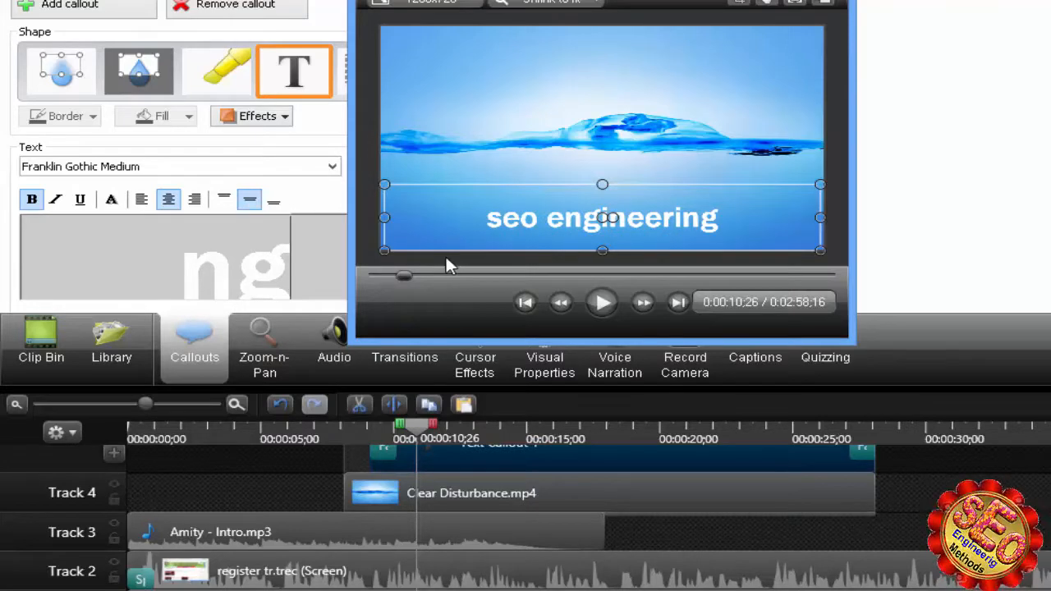
- Drag the 'seo engineering' text to the top of the frame, above the water splash
click(602, 302)
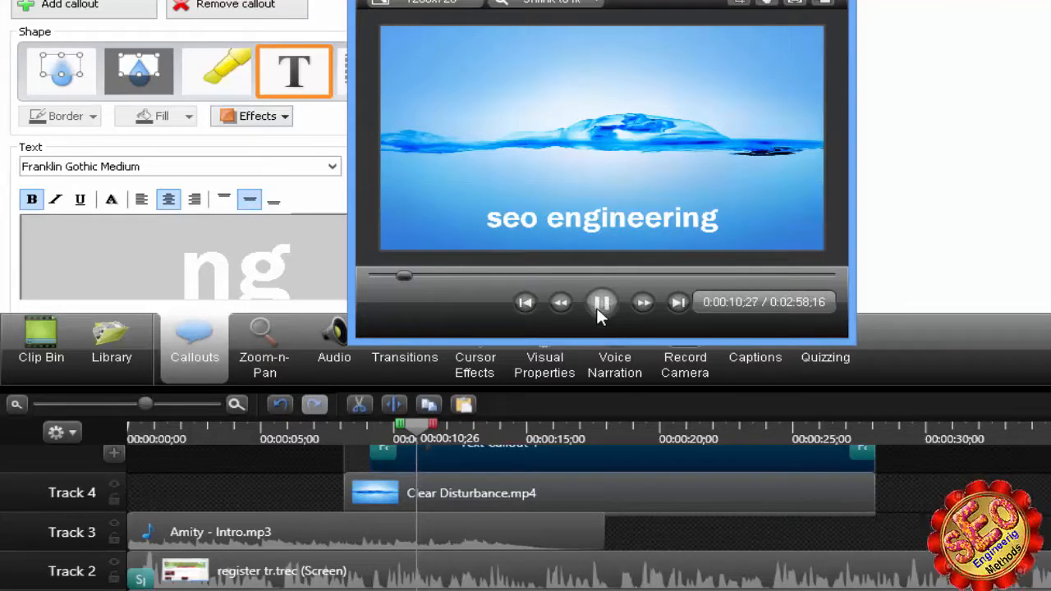
click(592, 220)
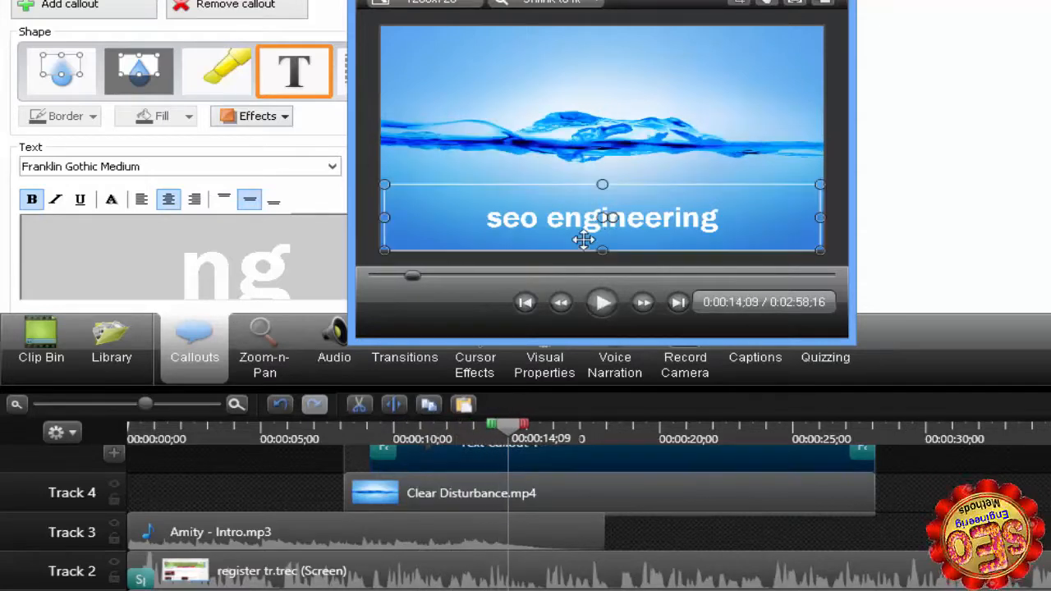
drag(546, 204, 529, 100)
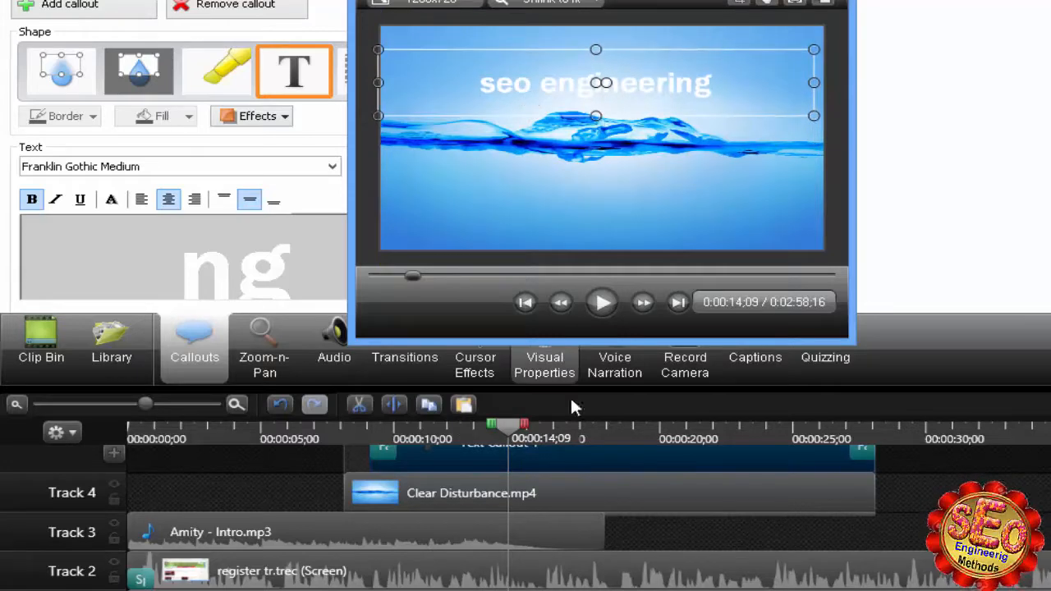
click(602, 303)
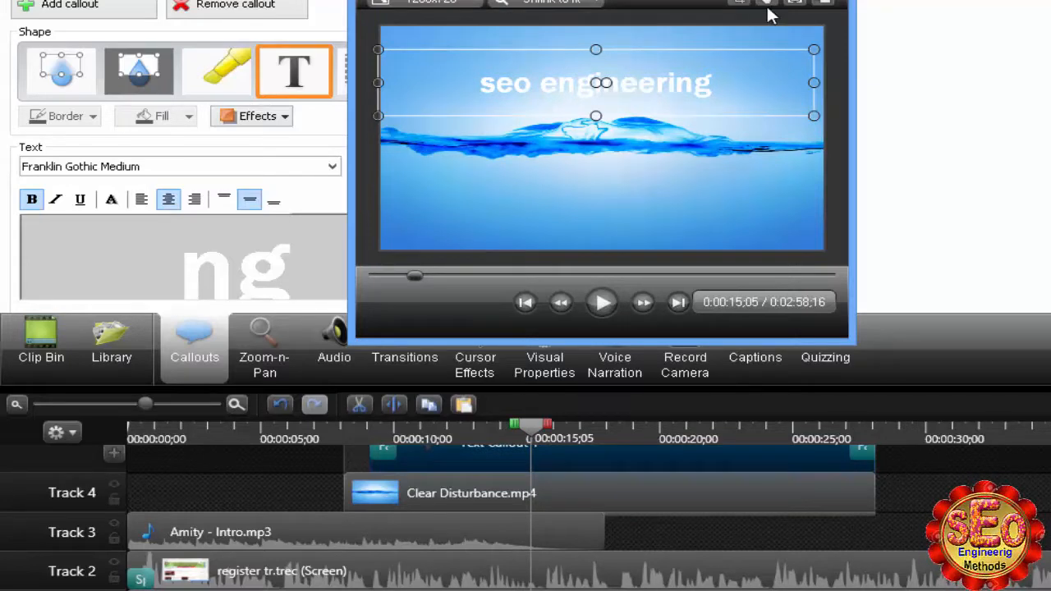
click(117, 346)
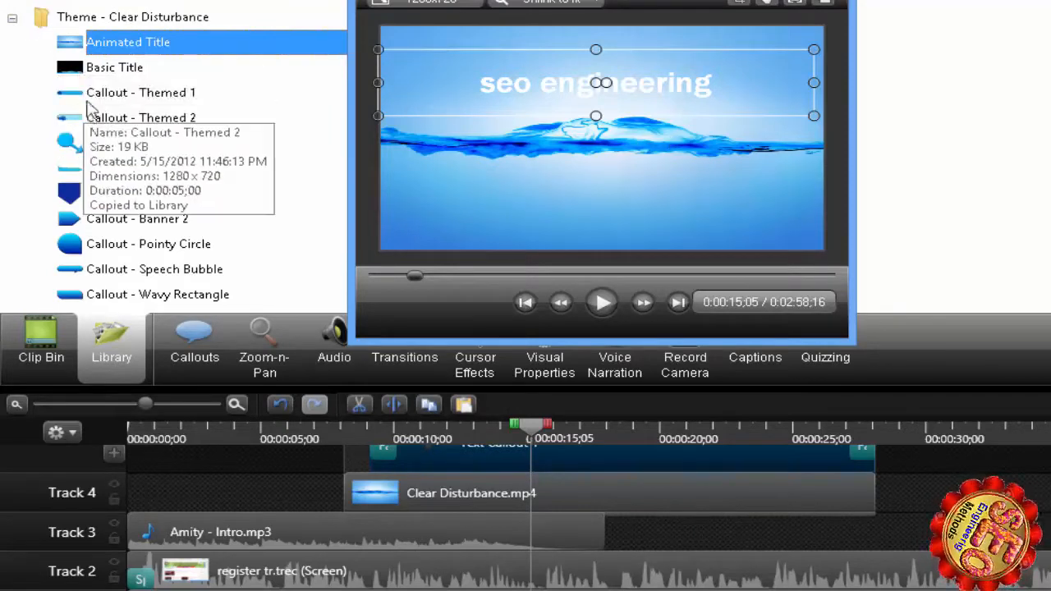
- Preview Basic Title and Callout - Themed 2, then play and pause the intro clip
click(94, 68)
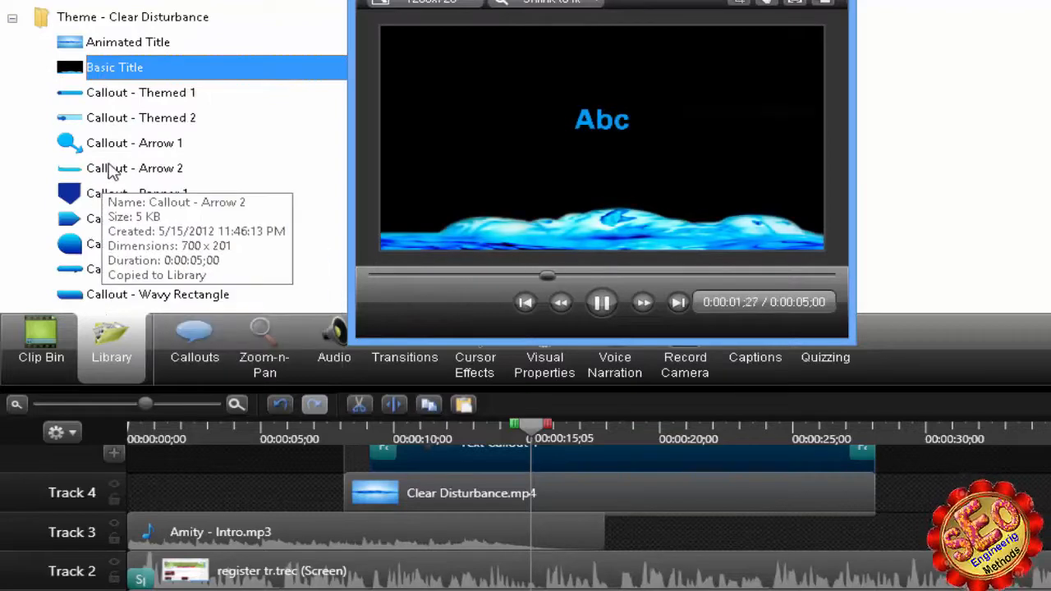
click(96, 119)
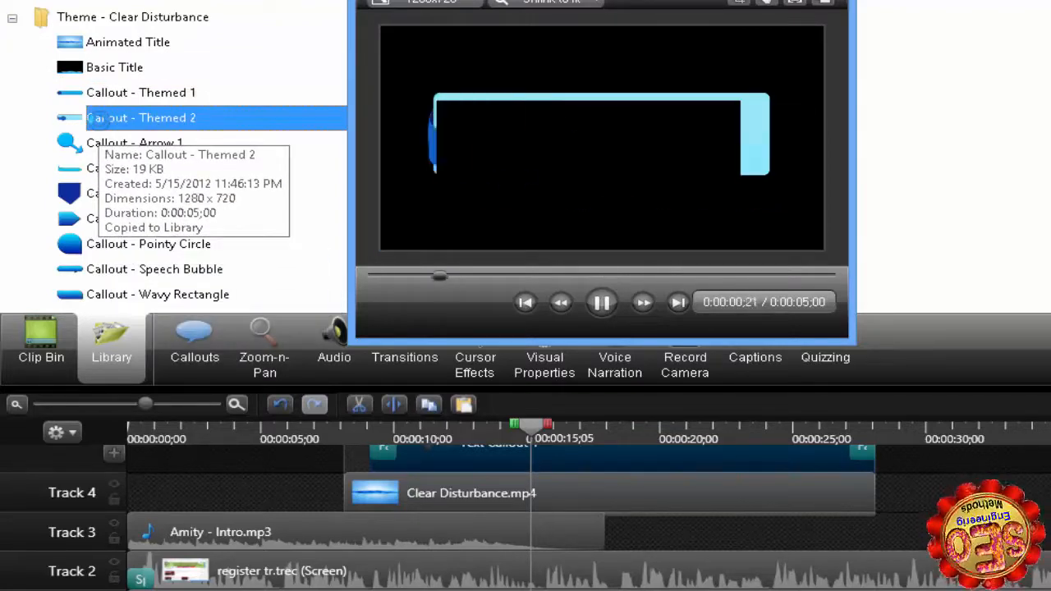
click(12, 18)
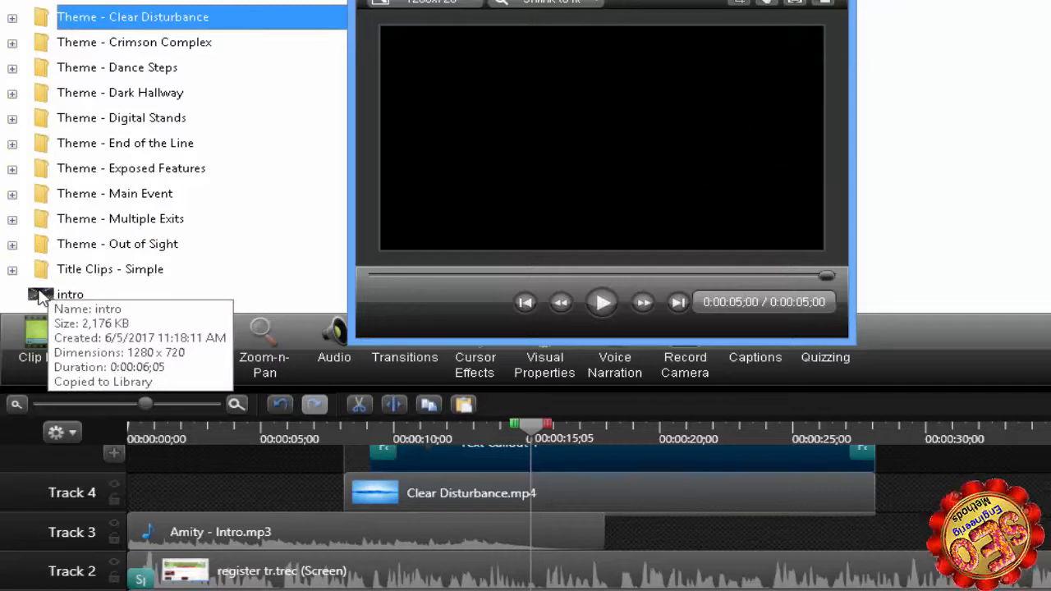
click(41, 296)
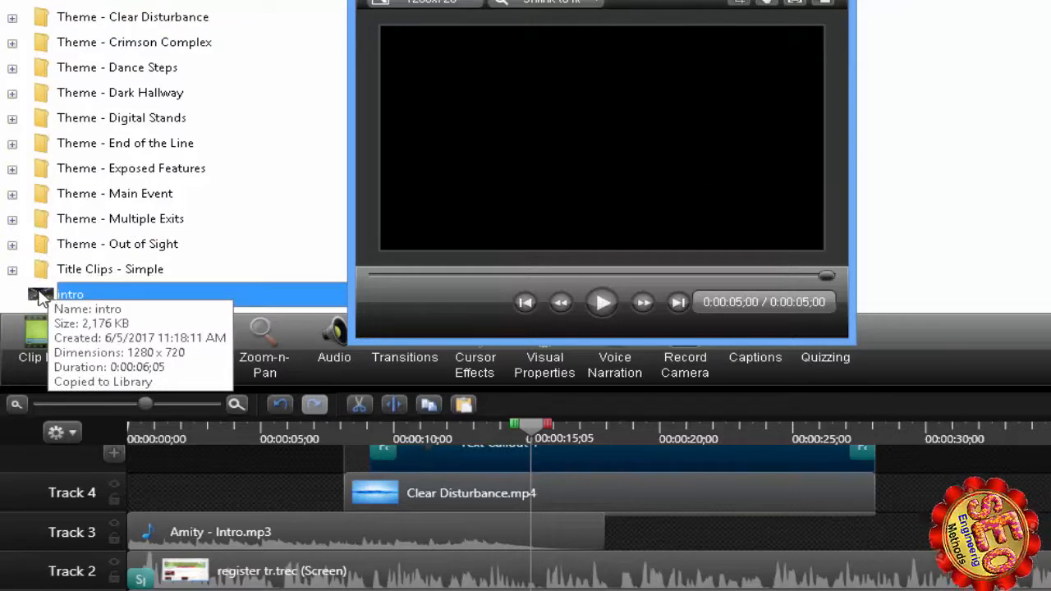
double_click(101, 296)
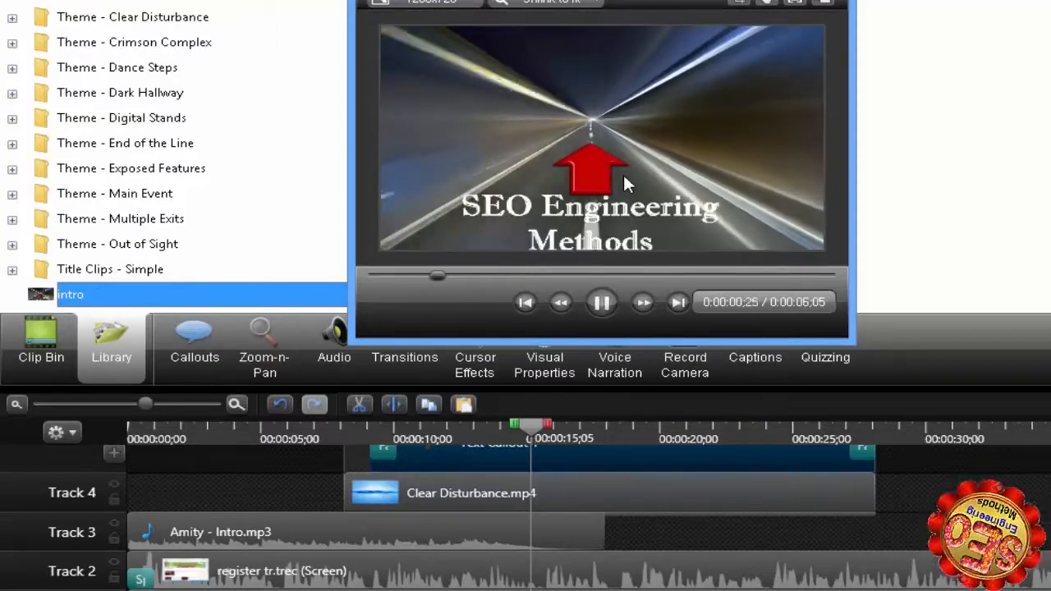
click(603, 304)
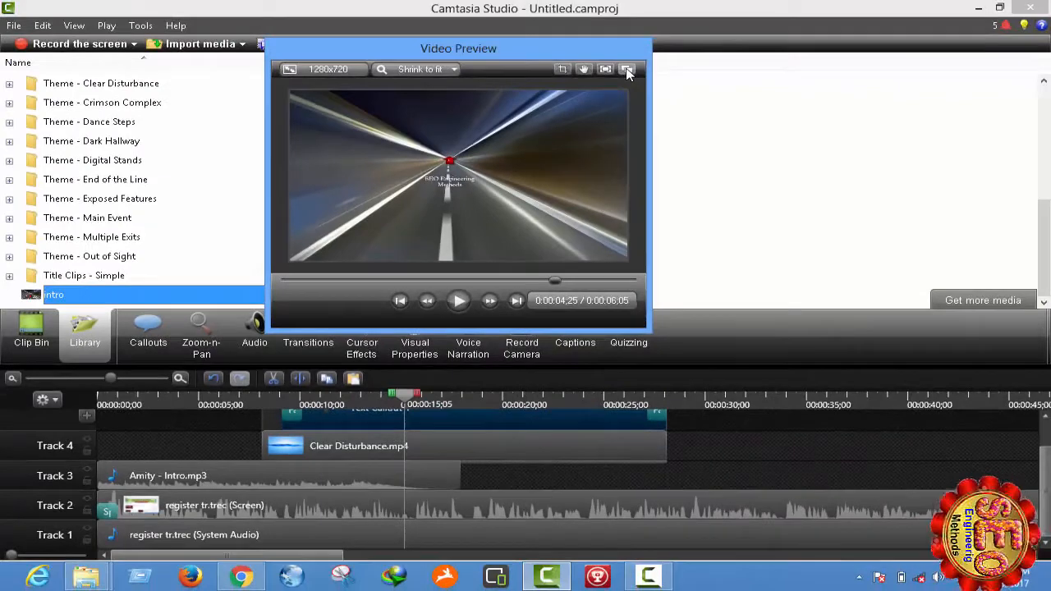
- Reattach the preview to the main window and select the Clear Disturbance clips on Track 4
click(825, 1)
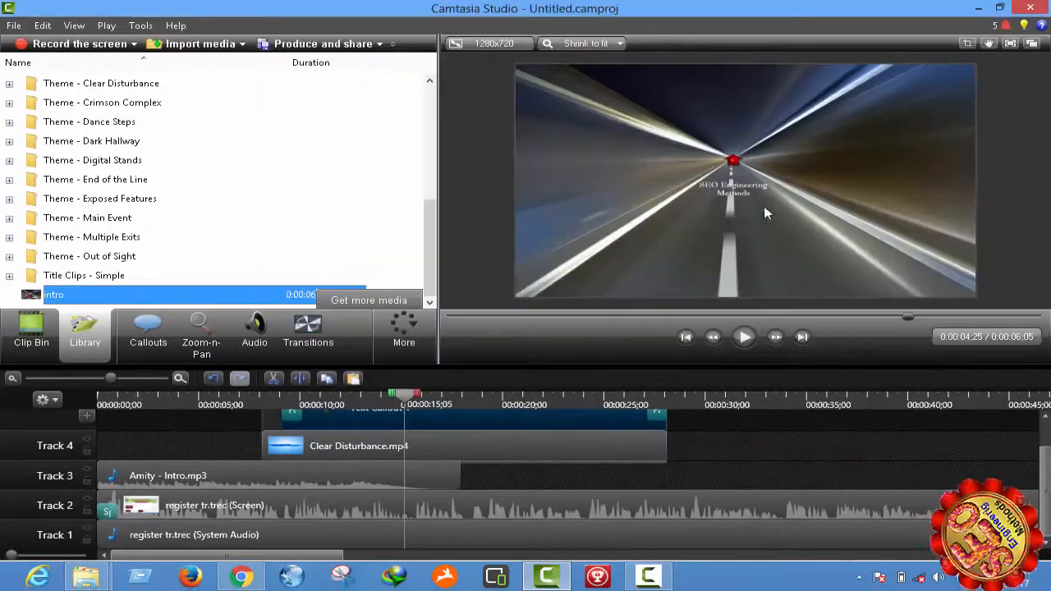
click(745, 336)
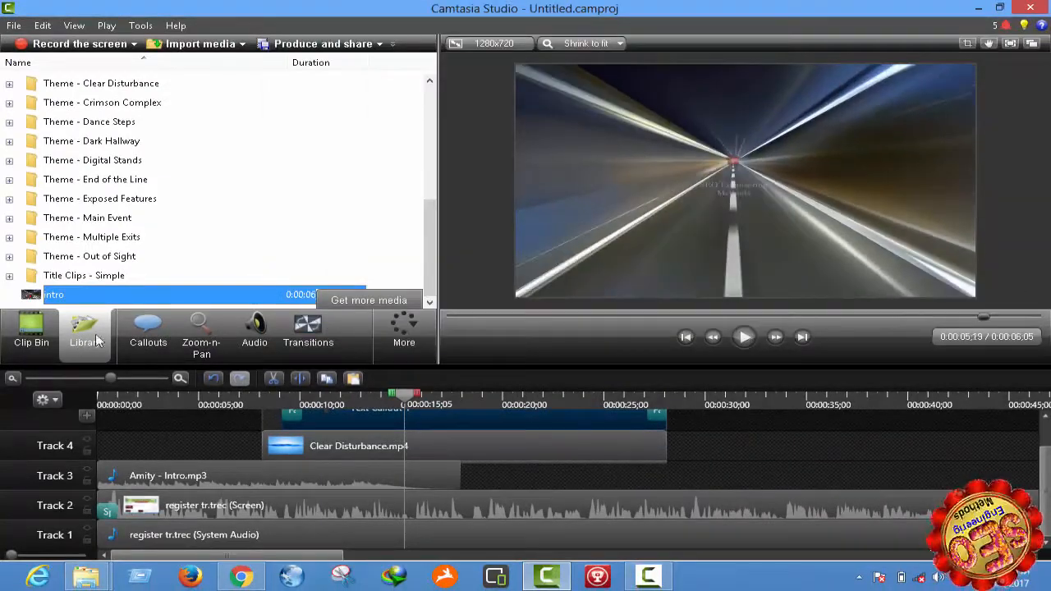
mouse_move(82, 331)
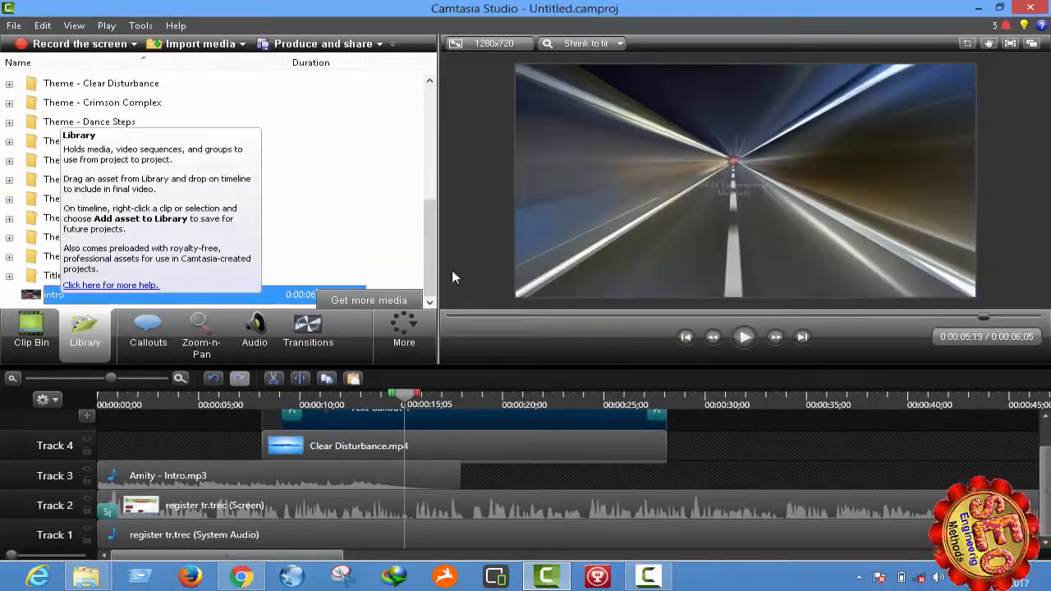
click(344, 449)
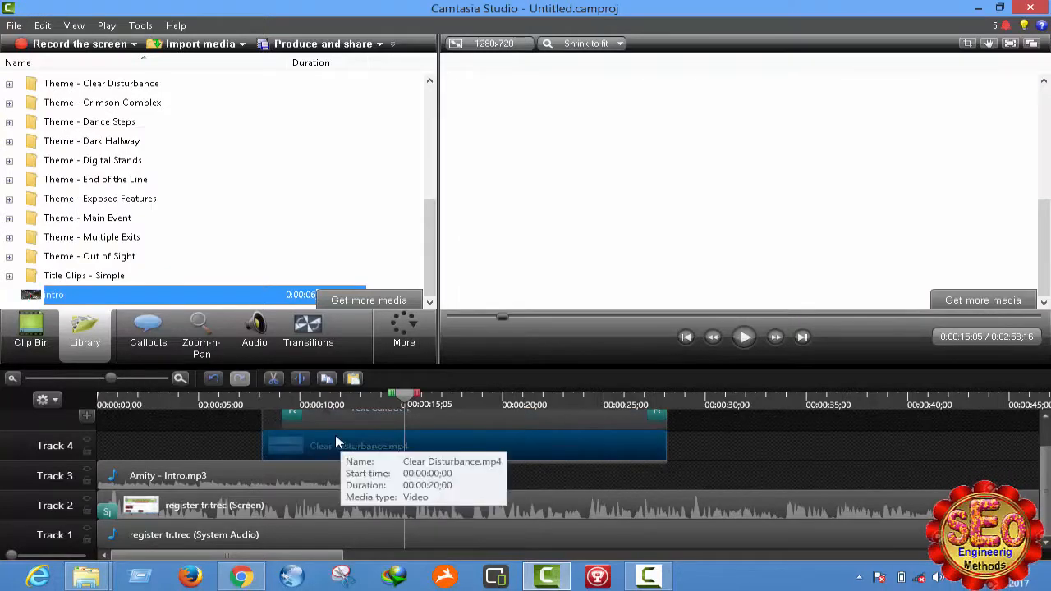
click(304, 420)
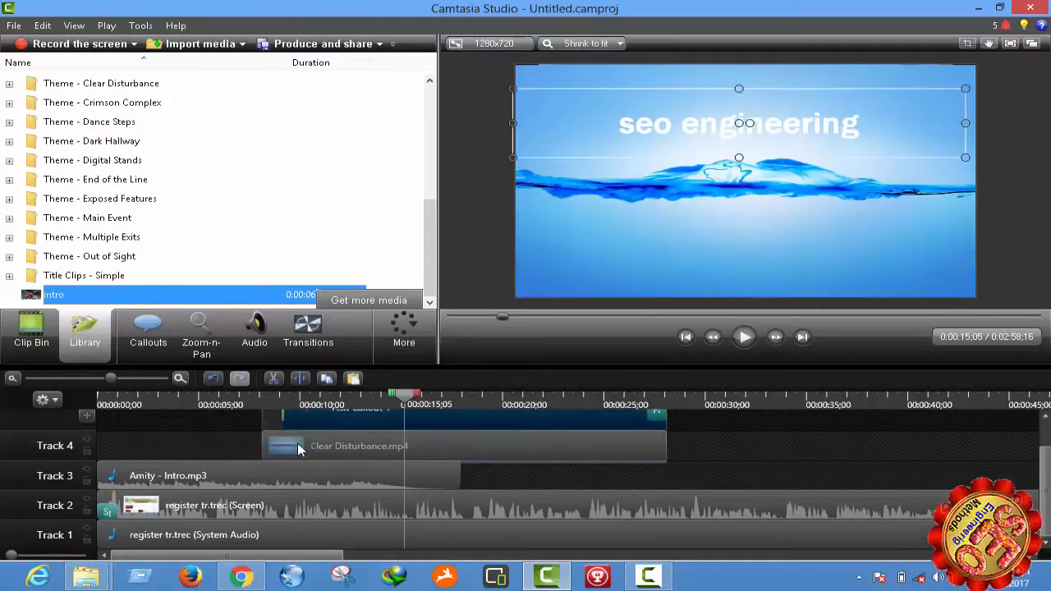
click(298, 446)
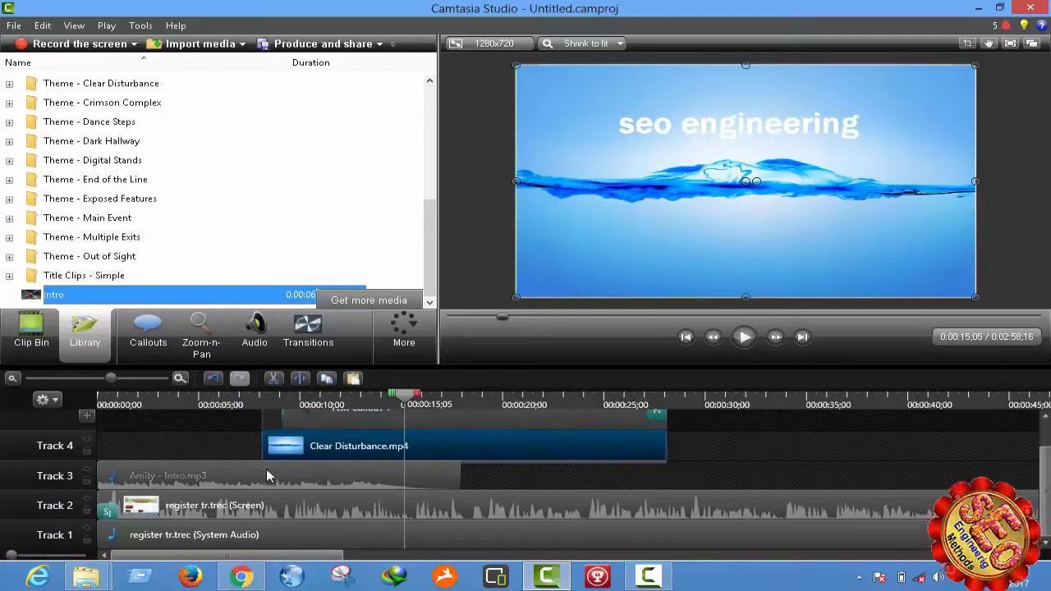
- Switch to Chrome from the taskbar and then back to Camtasia Studio
click(241, 577)
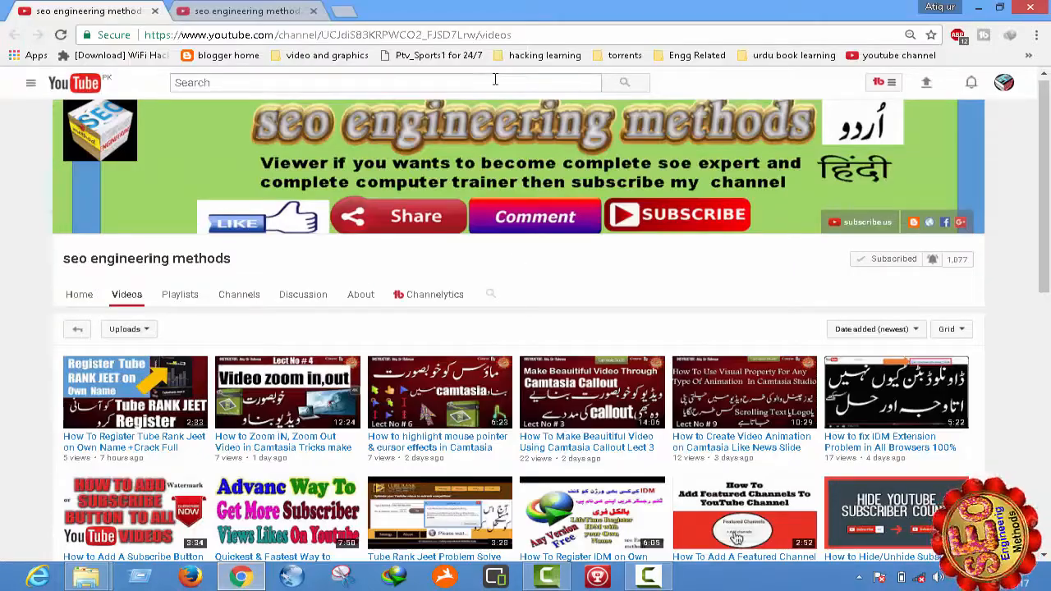
click(546, 577)
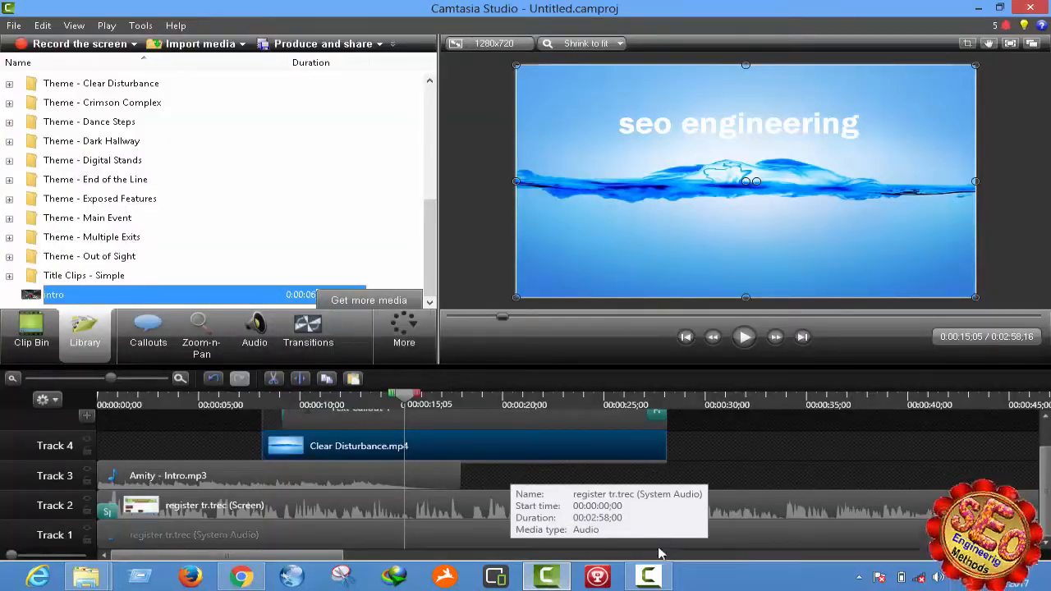
mouse_move(649, 585)
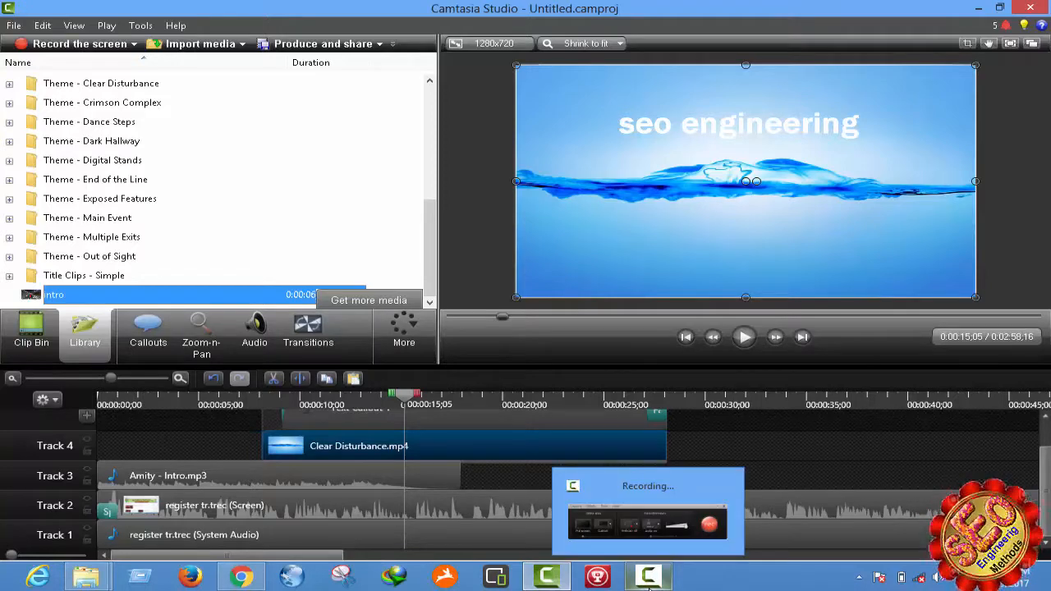